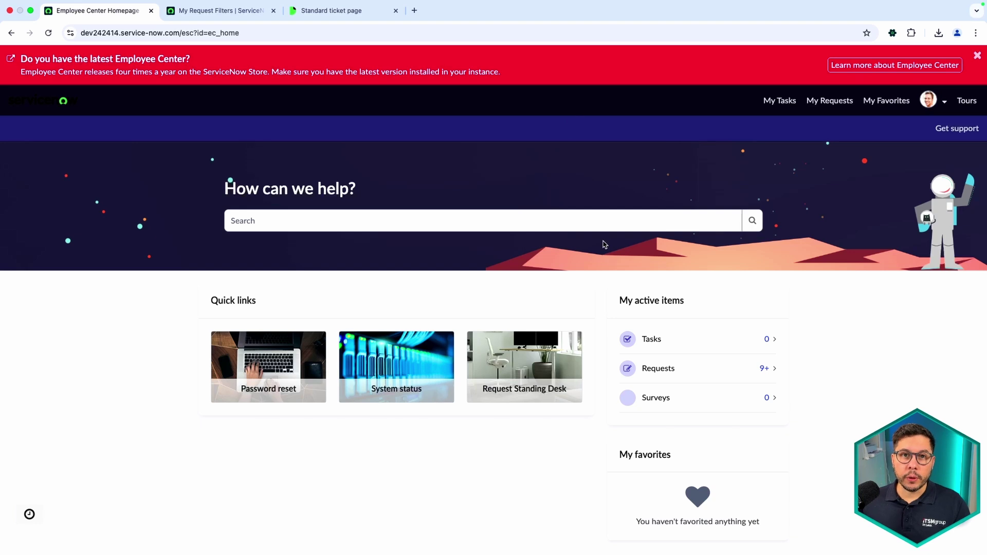
Step: Open My Requests in the Employee Center and look through the list of submitted open requests
{"action": "left_click", "coordinate": [824, 103]}
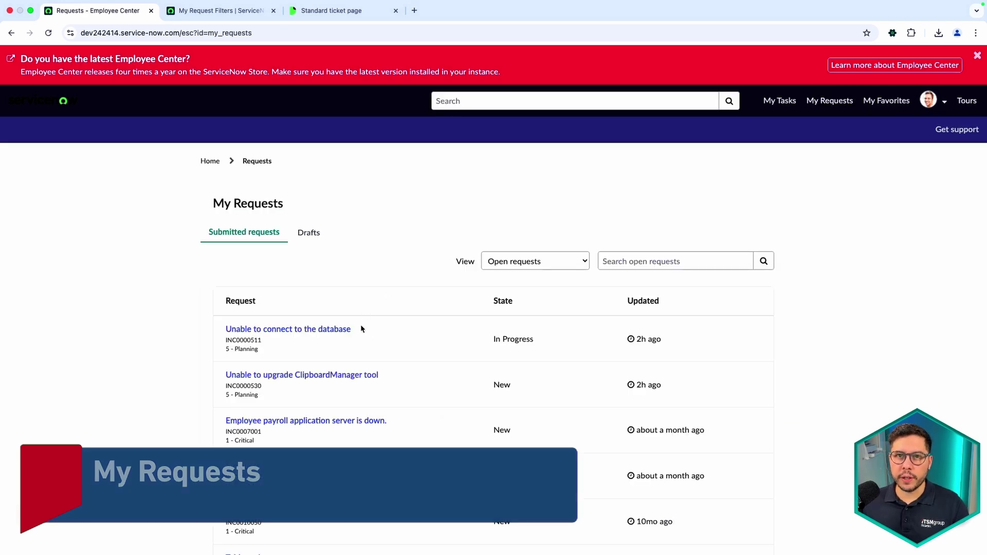
{"action": "scroll", "coordinate": [416, 273], "scroll_direction": "down", "scroll_amount": 5}
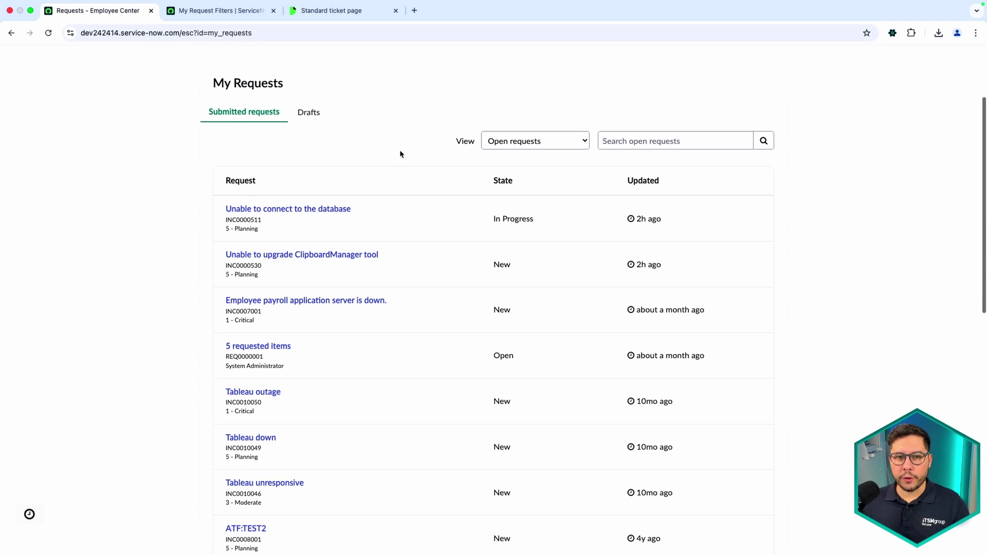
{"action": "scroll", "coordinate": [362, 213], "scroll_direction": "down", "scroll_amount": 4}
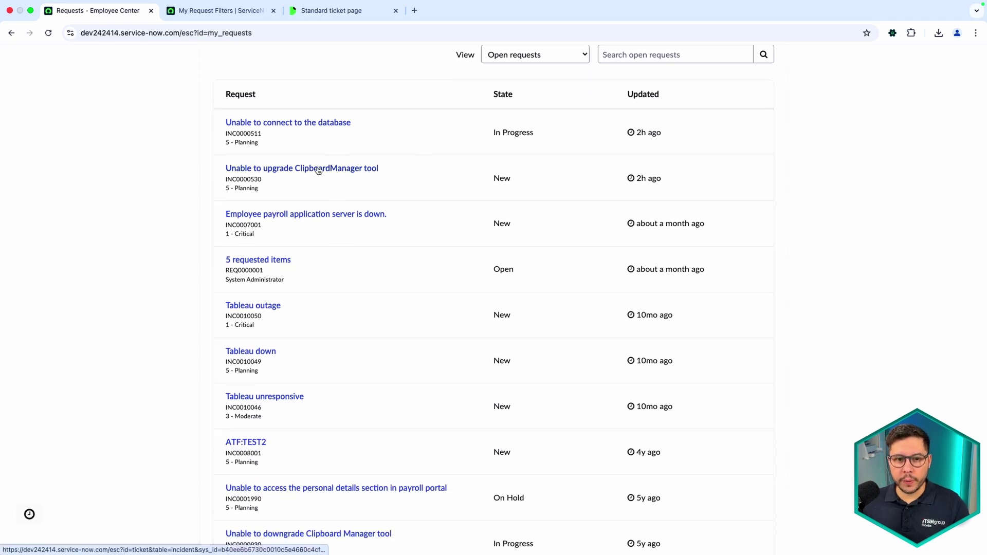
{"action": "scroll", "coordinate": [252, 170], "scroll_direction": "down", "scroll_amount": 3}
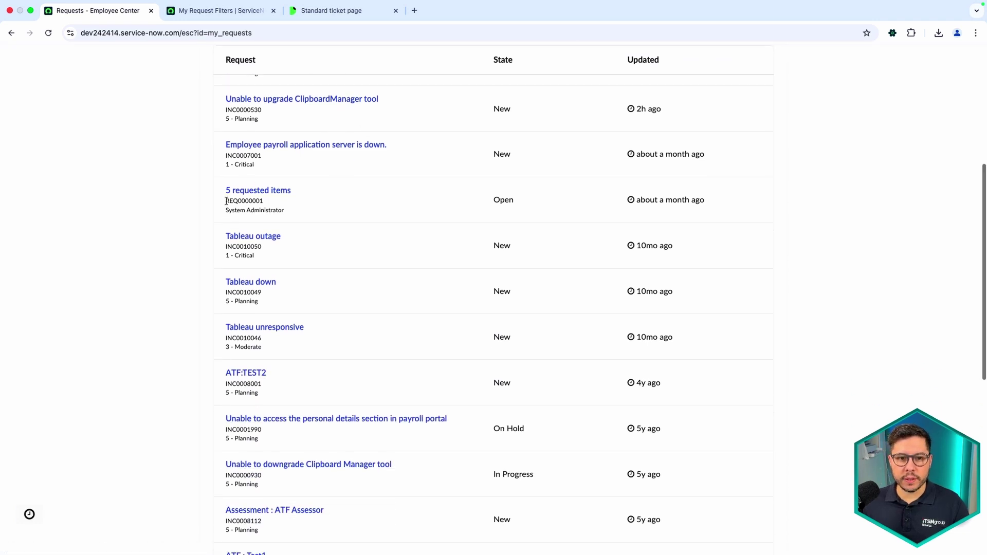
{"action": "scroll", "coordinate": [307, 248], "scroll_direction": "down", "scroll_amount": 15}
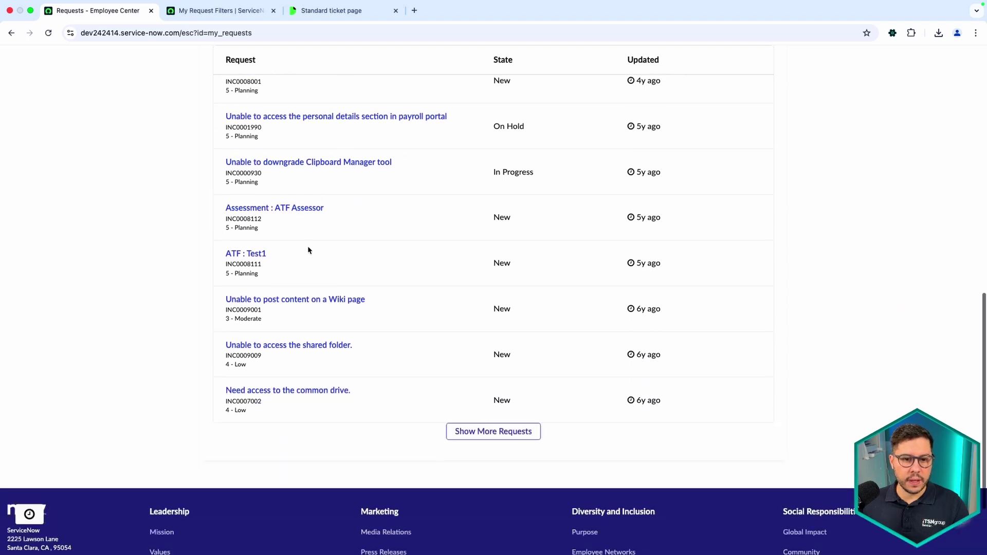
{"action": "scroll", "coordinate": [308, 249], "scroll_direction": "up", "scroll_amount": 20}
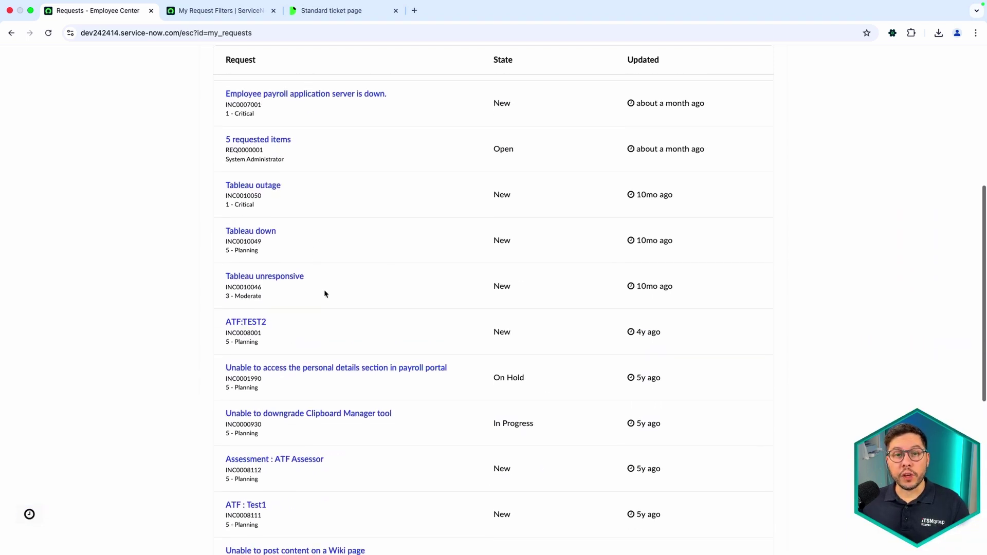
{"action": "scroll", "coordinate": [377, 288], "scroll_direction": "down", "scroll_amount": 2}
{"action": "scroll", "coordinate": [376, 286], "scroll_direction": "up", "scroll_amount": 2}
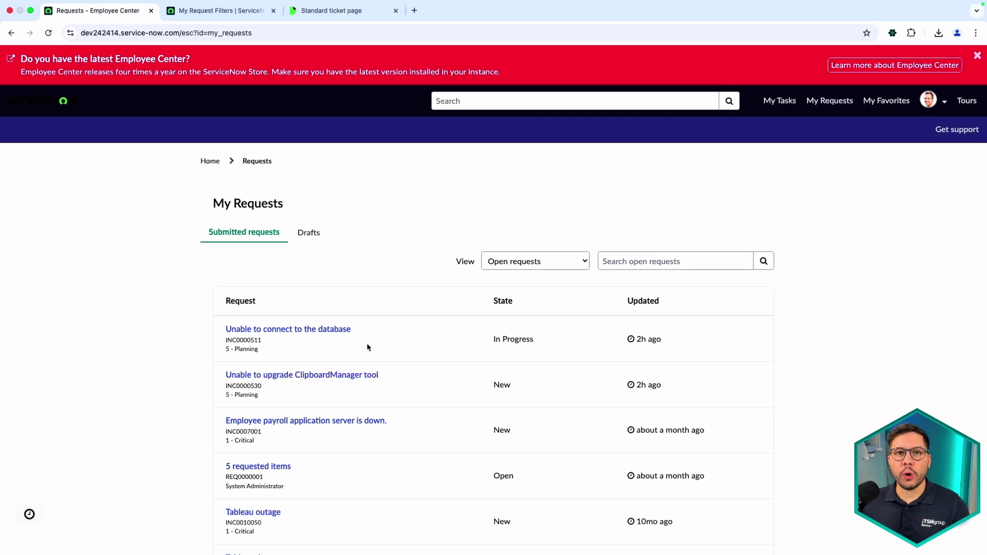
Step: Open the "Unable to connect to the database" request and examine its number, created and updated details
{"action": "left_click", "coordinate": [315, 331]}
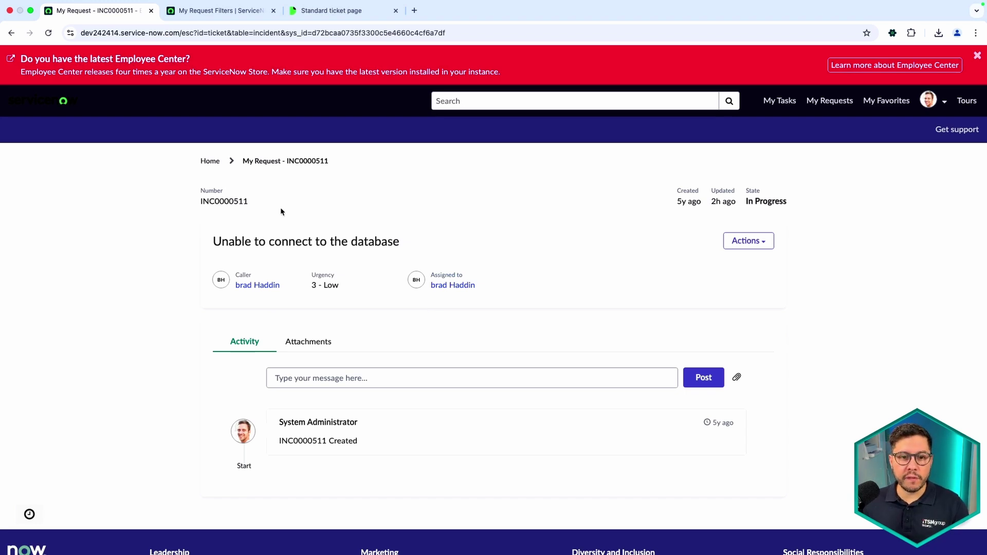
{"action": "left_click_drag", "start_coordinate": [200, 189], "coordinate": [267, 214]}
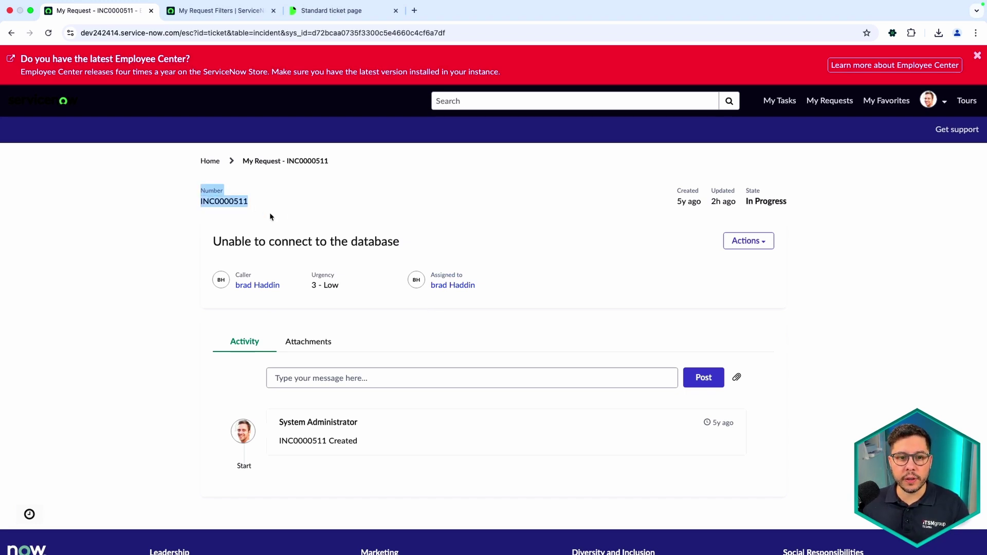
{"action": "left_click", "coordinate": [269, 212]}
{"action": "left_click_drag", "start_coordinate": [677, 192], "coordinate": [736, 214]}
{"action": "left_click", "coordinate": [749, 213]}
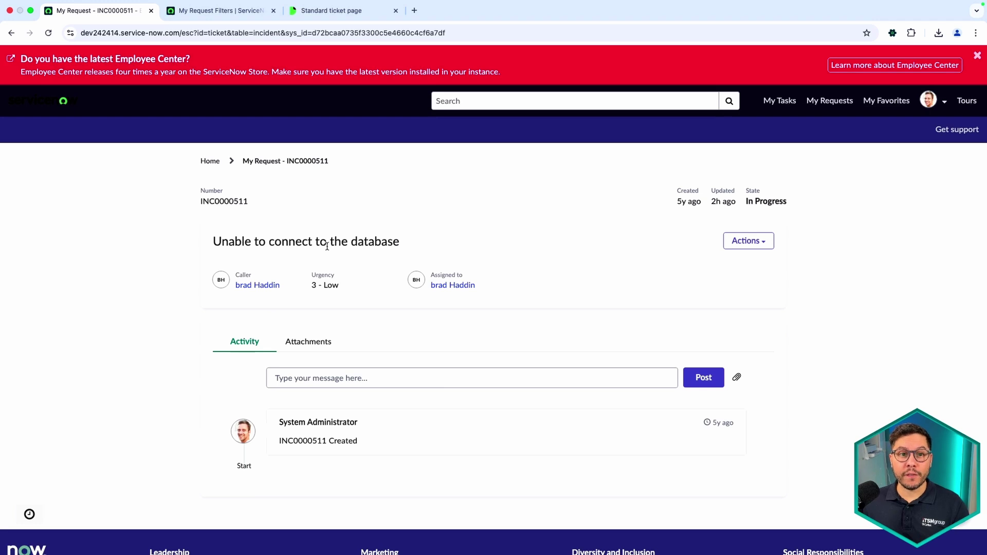
Step: Switch to the ServiceNow admin view, search the navigator for "request filter" and open My Request Filter under Catalog Administration
{"action": "left_click", "coordinate": [222, 11]}
{"action": "left_click", "coordinate": [67, 87]}
{"action": "type", "text": "fil"}
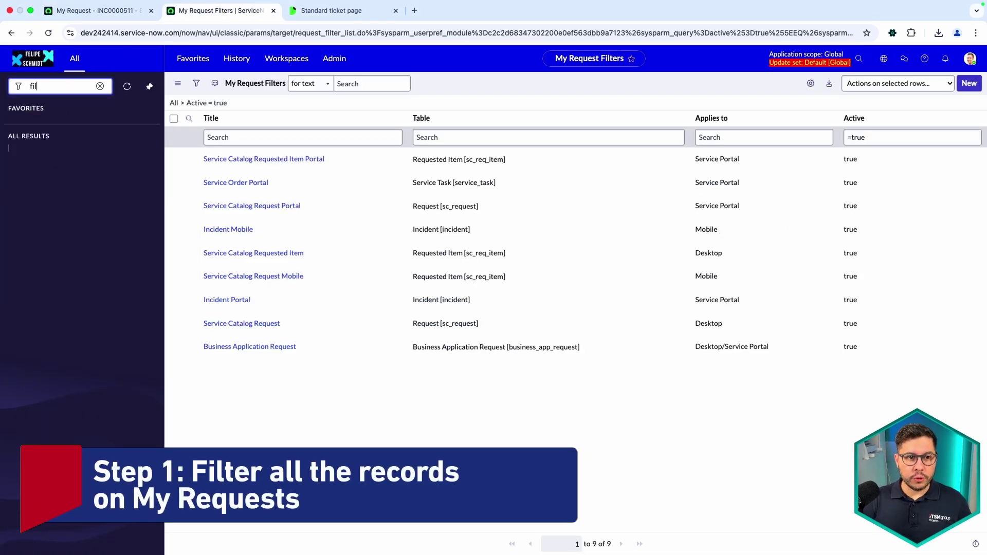
{"action": "key", "text": "BackSpace"}
{"action": "key", "text": "BackSpace"}
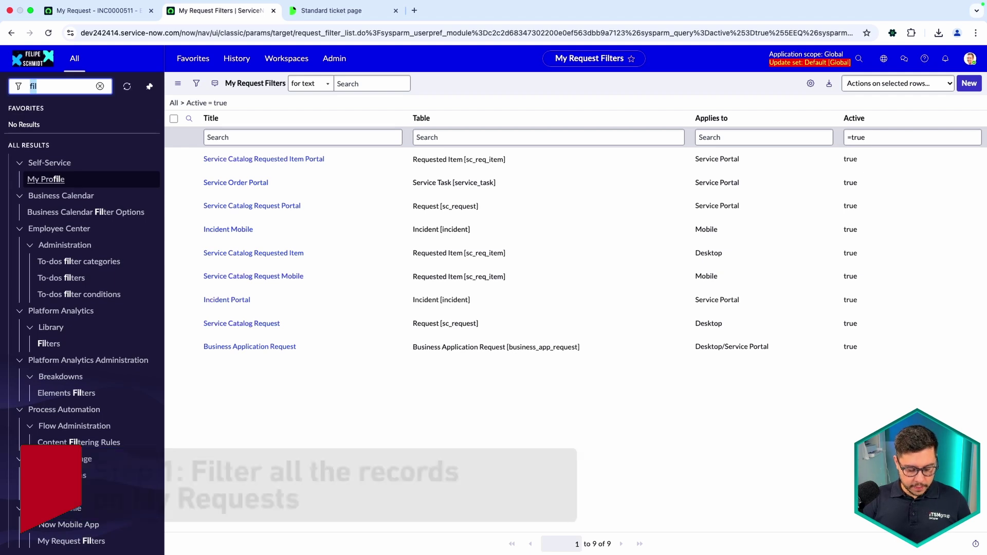
{"action": "key", "text": "BackSpace"}
{"action": "type", "text": "request "}
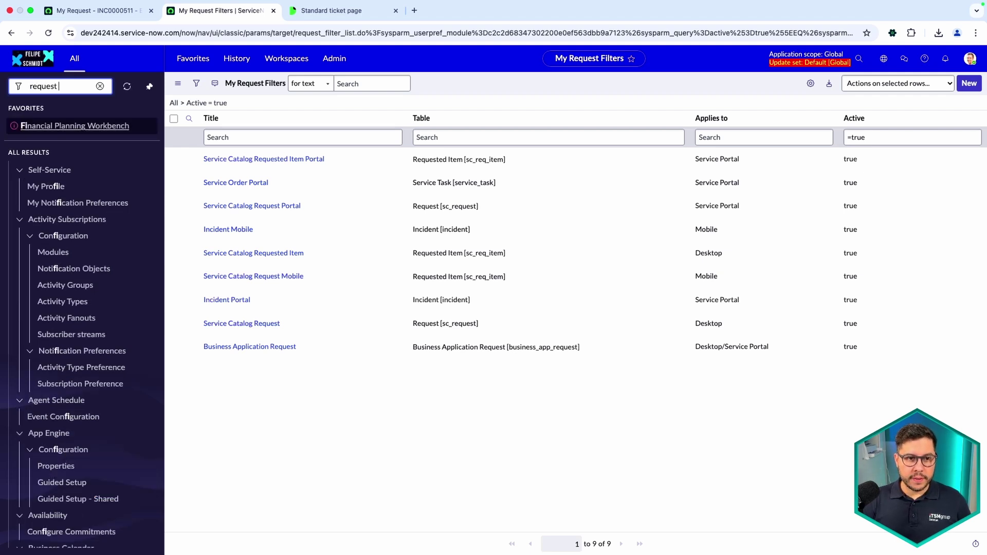
{"action": "type", "text": "filter"}
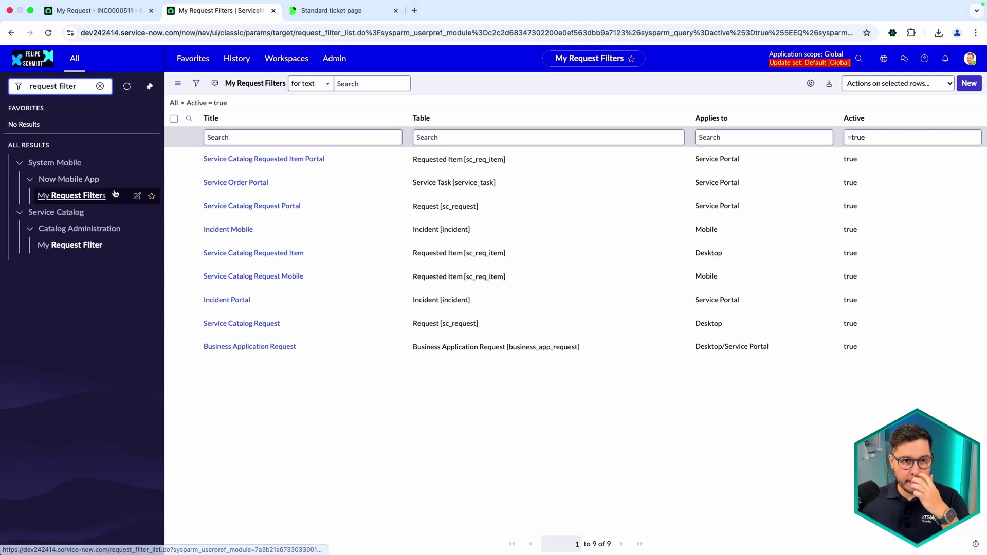
{"action": "left_click", "coordinate": [88, 249]}
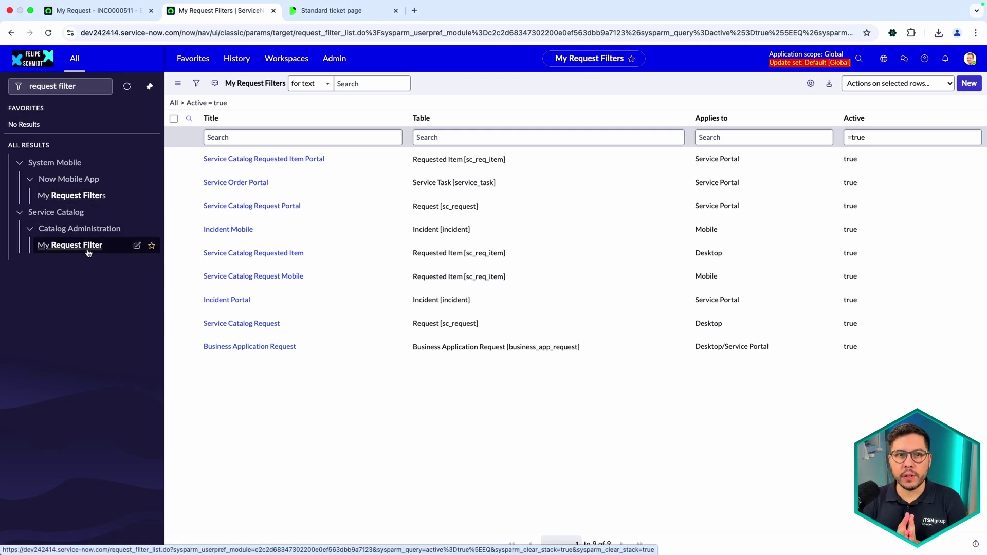
{"action": "left_click", "coordinate": [89, 251]}
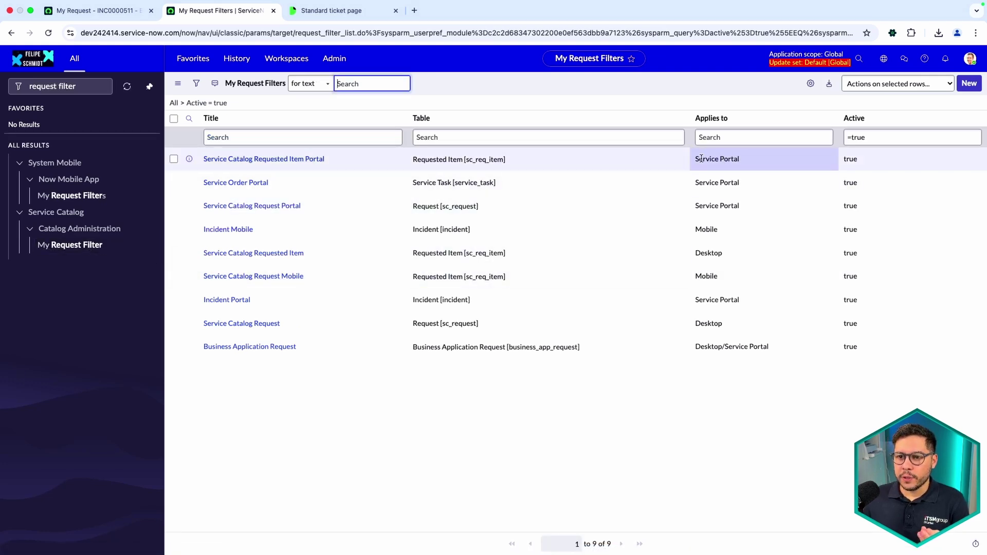
Step: Examine the Applies to, Table and Title values of the Service Catalog Requested Item Portal filter
{"action": "left_click_drag", "start_coordinate": [695, 159], "coordinate": [758, 163]}
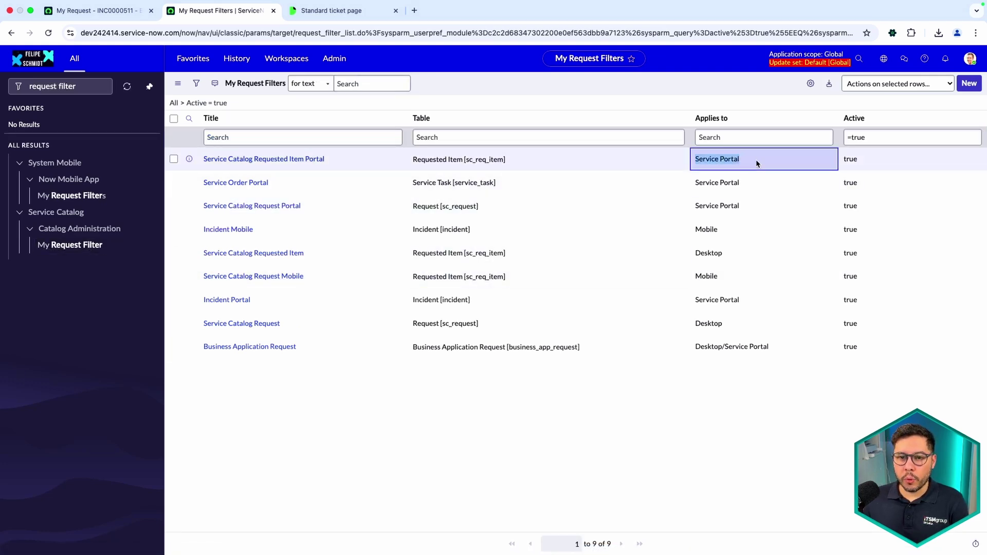
{"action": "left_click_drag", "start_coordinate": [523, 163], "coordinate": [413, 160]}
{"action": "left_click_drag", "start_coordinate": [337, 161], "coordinate": [202, 160]}
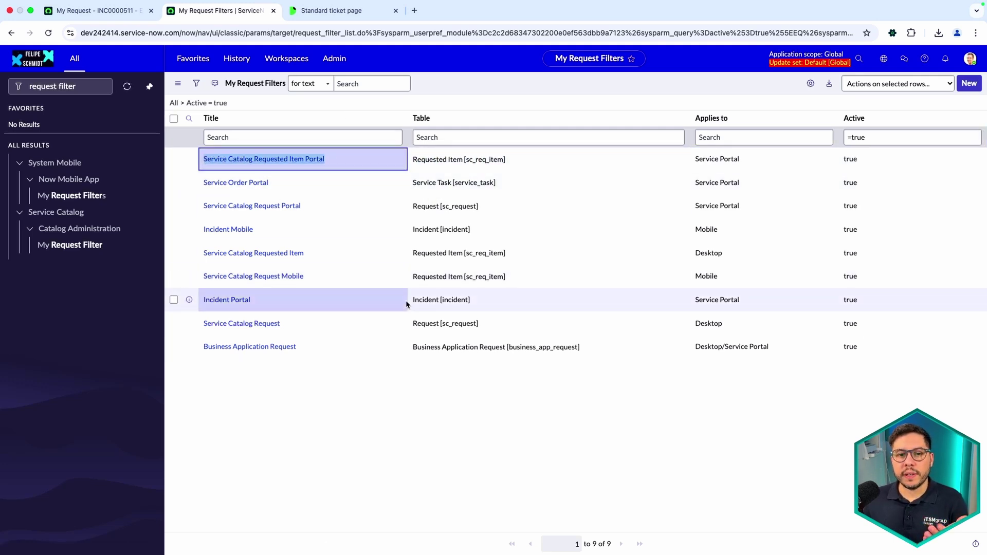
{"action": "left_click", "coordinate": [343, 169]}
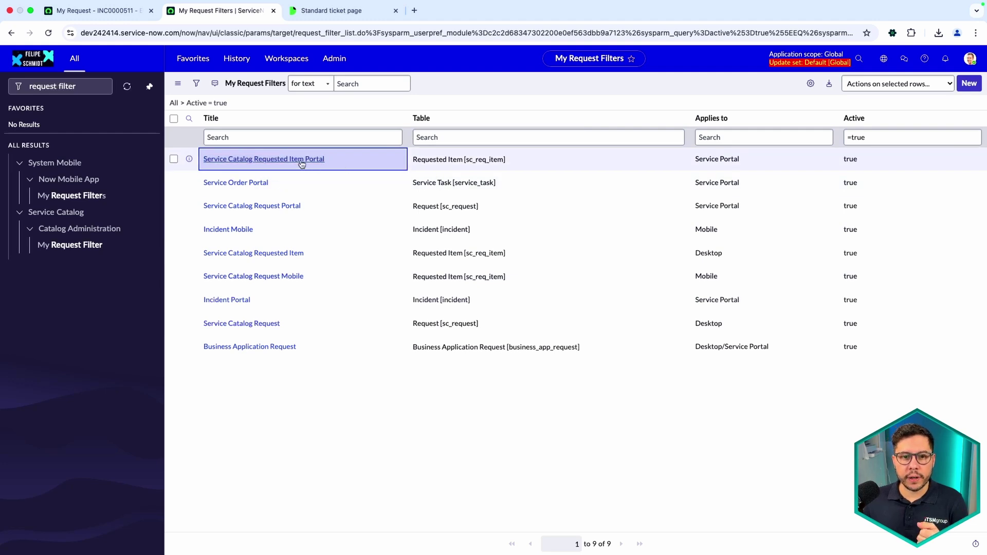
Step: Filter the list to active records that apply to Service Portal and examine the tables they use
{"action": "right_click", "coordinate": [866, 183]}
{"action": "left_click", "coordinate": [875, 183]}
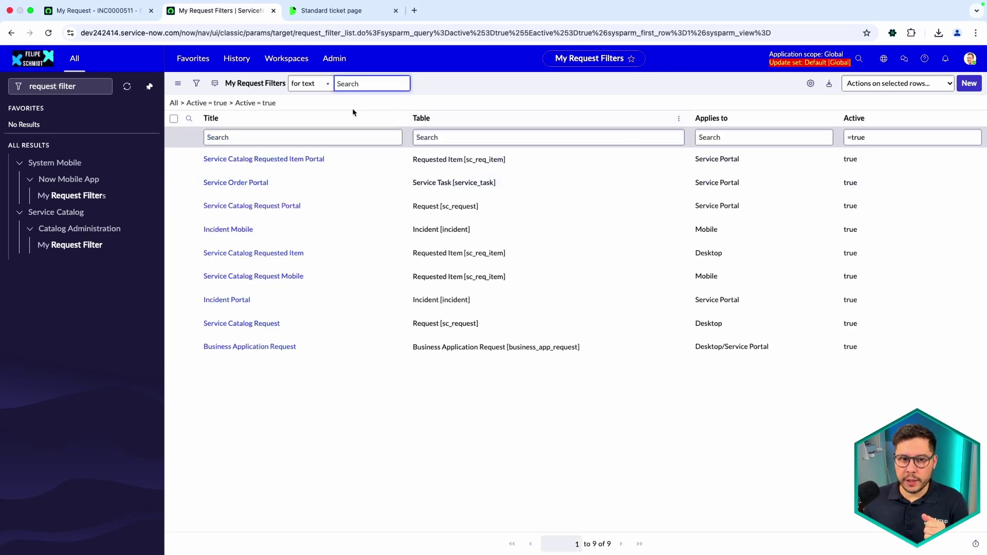
{"action": "left_click", "coordinate": [219, 102]}
{"action": "right_click", "coordinate": [731, 161]}
{"action": "left_click", "coordinate": [750, 168]}
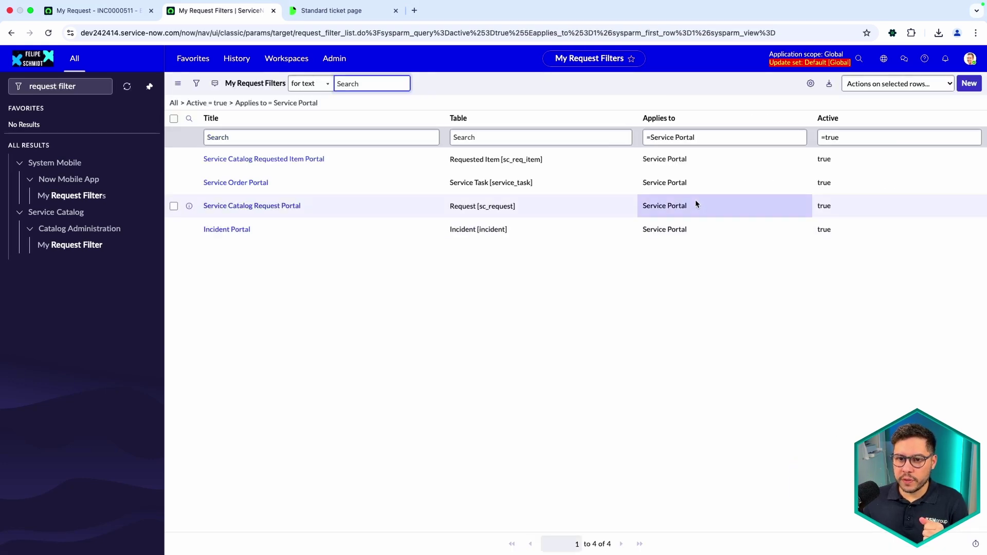
{"action": "left_click", "coordinate": [509, 228]}
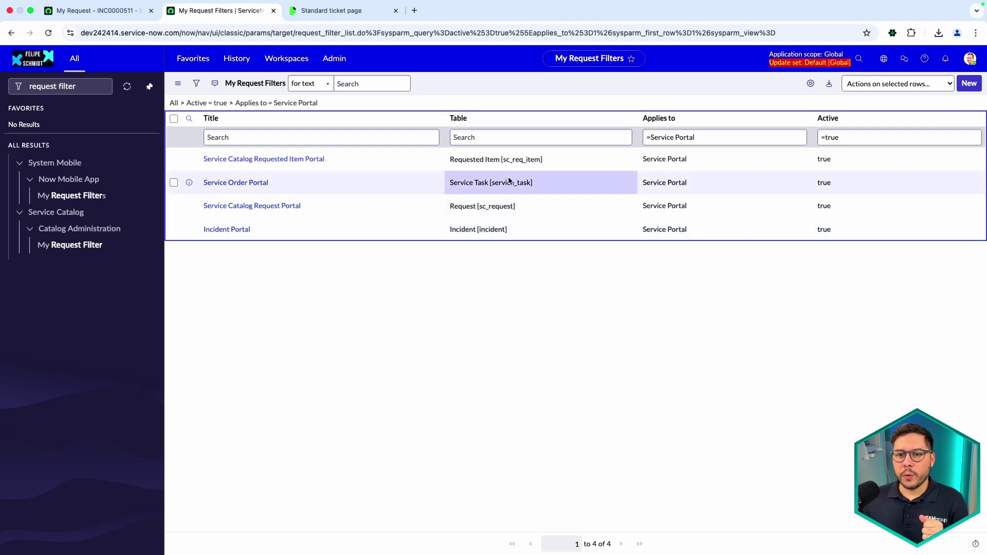
{"action": "left_click_drag", "start_coordinate": [502, 160], "coordinate": [551, 159]}
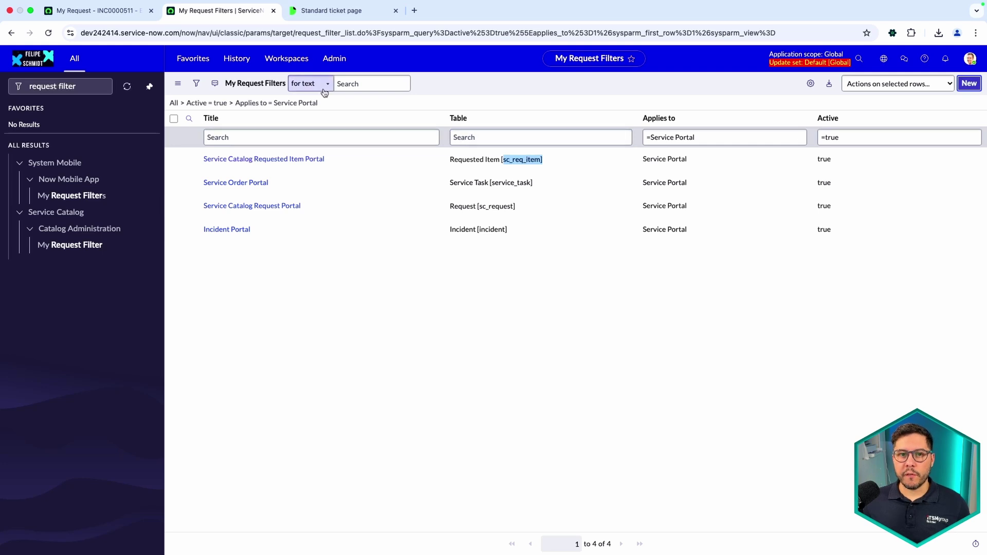
Step: Start a new request filter record on the Change Request [change_request] table and title it "Change Requests"
{"action": "key", "text": "Return"}
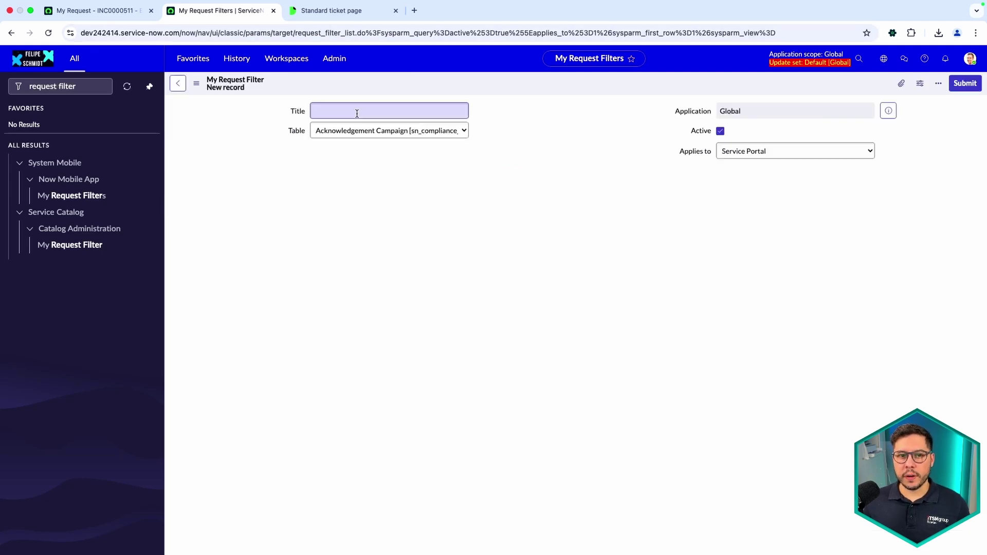
{"action": "left_click", "coordinate": [364, 133]}
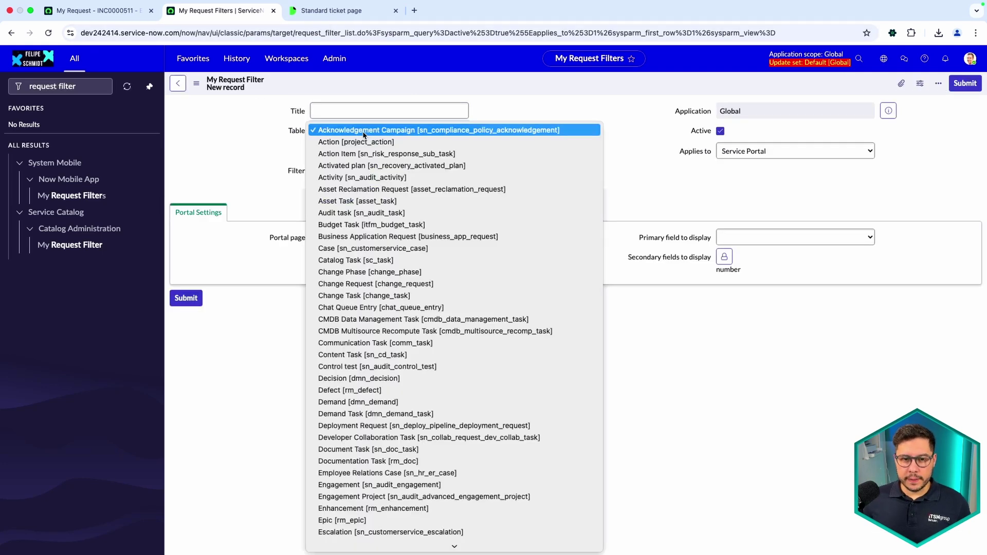
{"action": "type", "text": "ch"}
{"action": "key", "text": "Down"}
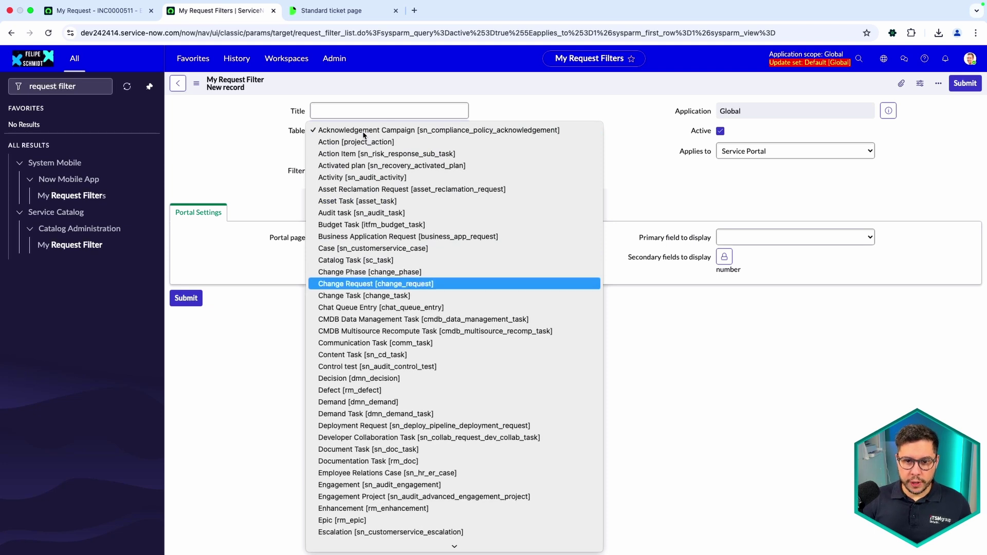
{"action": "key", "text": "Return"}
{"action": "left_click", "coordinate": [352, 110]}
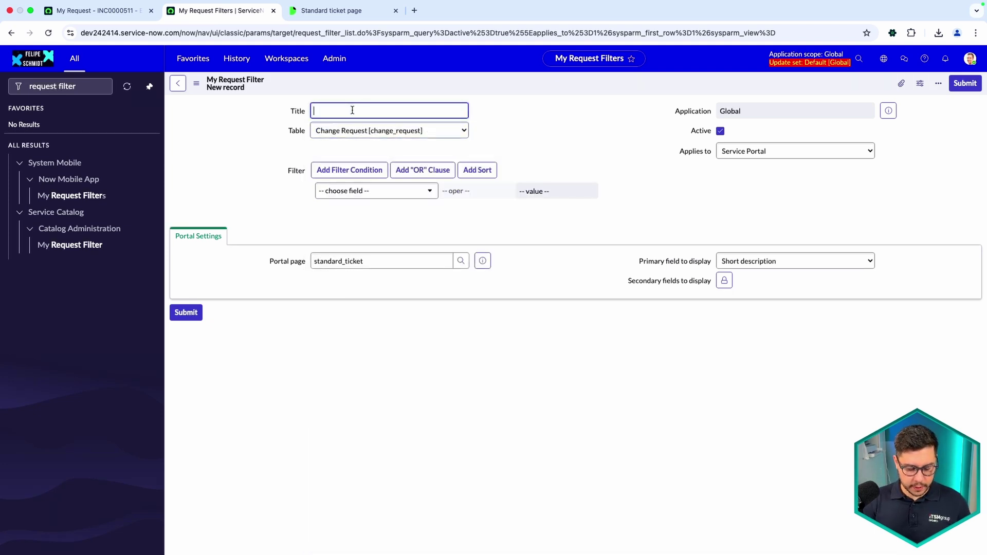
{"action": "type", "text": "Chan"}
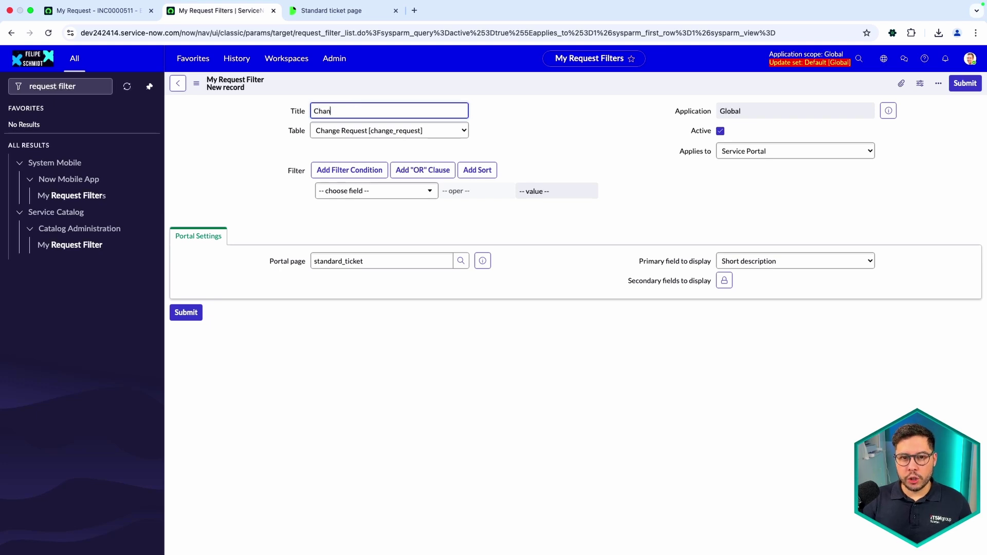
{"action": "type", "text": "ge Requests"}
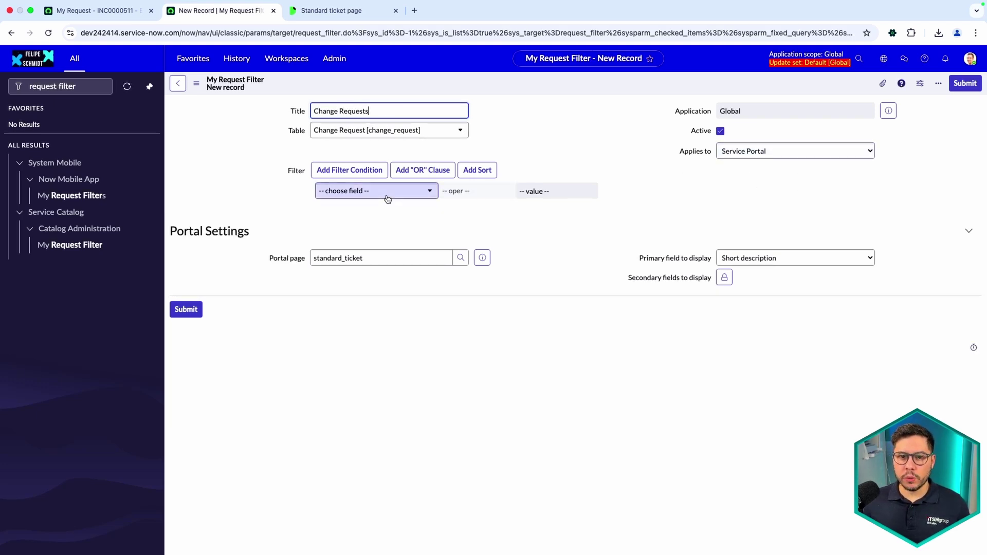
Step: Add the filter condition Active is true, plus an empty second AND condition row
{"action": "left_click", "coordinate": [357, 192]}
{"action": "type", "text": "active"}
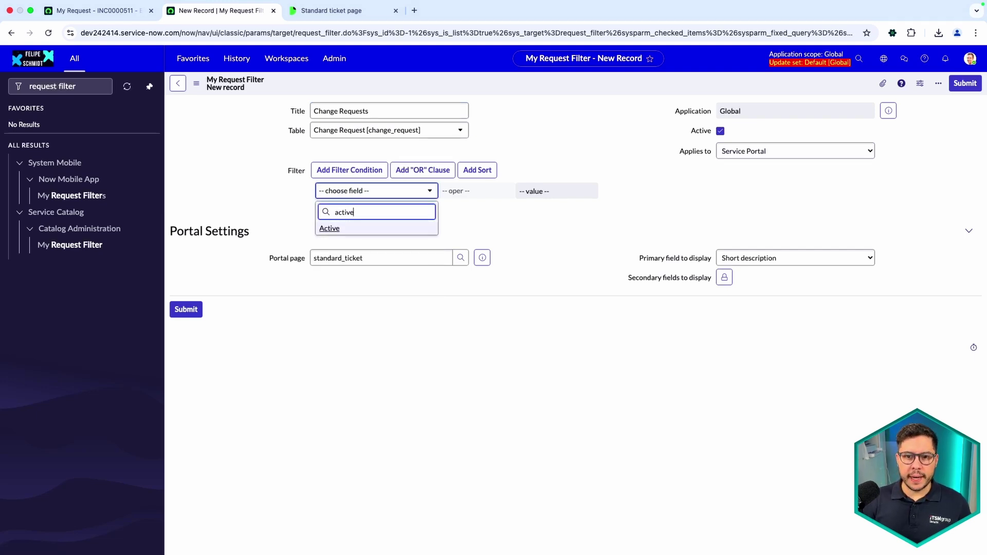
{"action": "key", "text": "Return"}
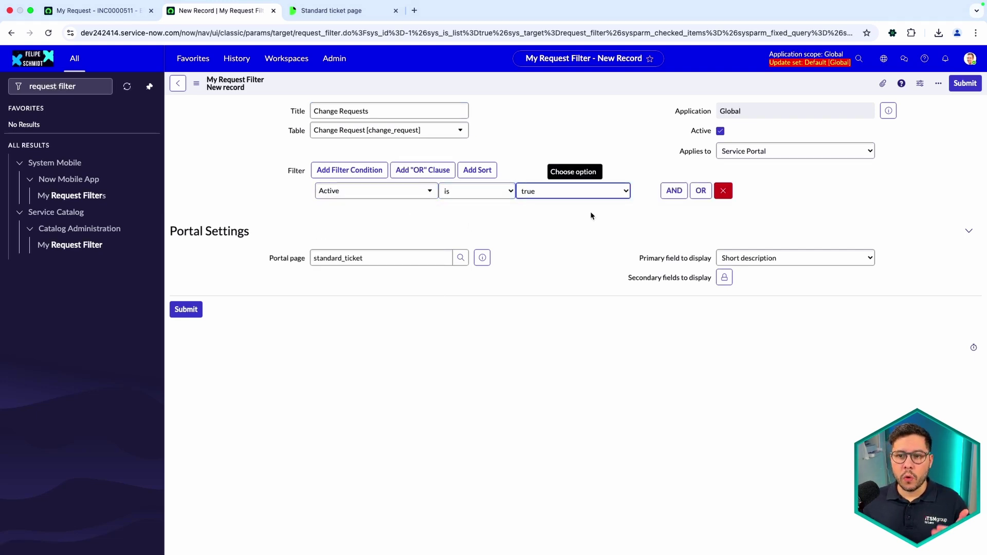
{"action": "left_click", "coordinate": [672, 192]}
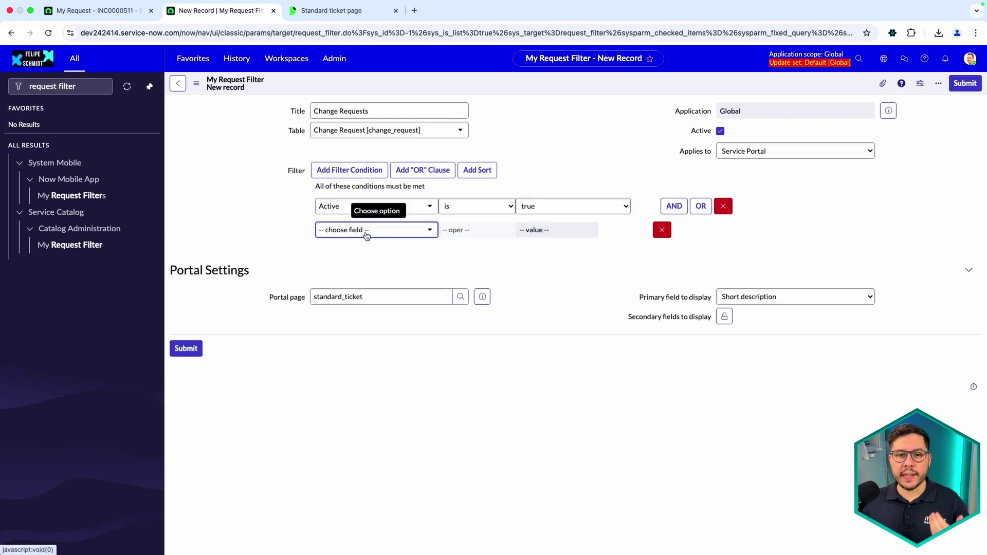
{"action": "left_click", "coordinate": [367, 230]}
{"action": "left_click", "coordinate": [366, 231]}
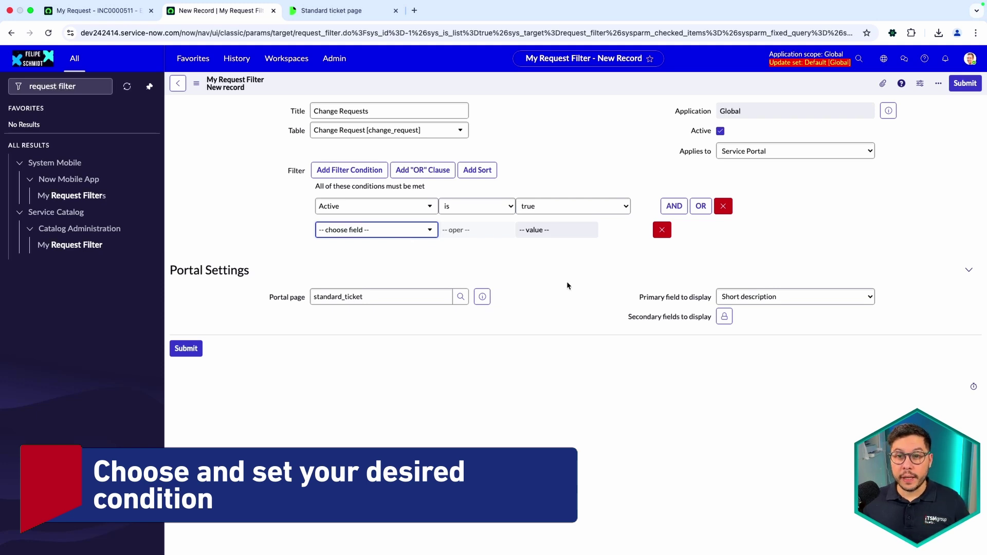
Step: Examine the Portal page setting of the new filter and switch back to the open ticket in the Employee Center
{"action": "left_click", "coordinate": [383, 294]}
{"action": "left_click_drag", "start_coordinate": [384, 293], "coordinate": [295, 296]}
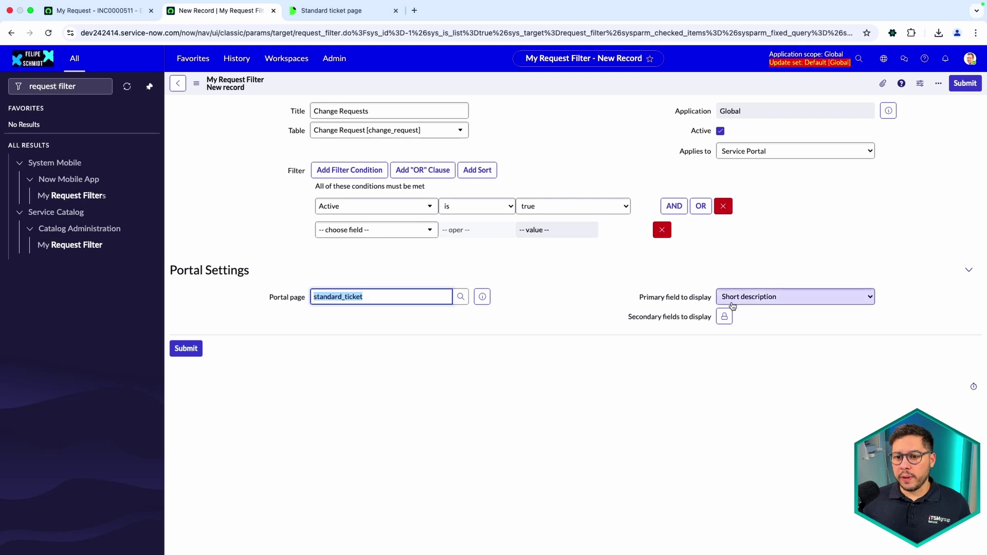
{"action": "left_click", "coordinate": [78, 12]}
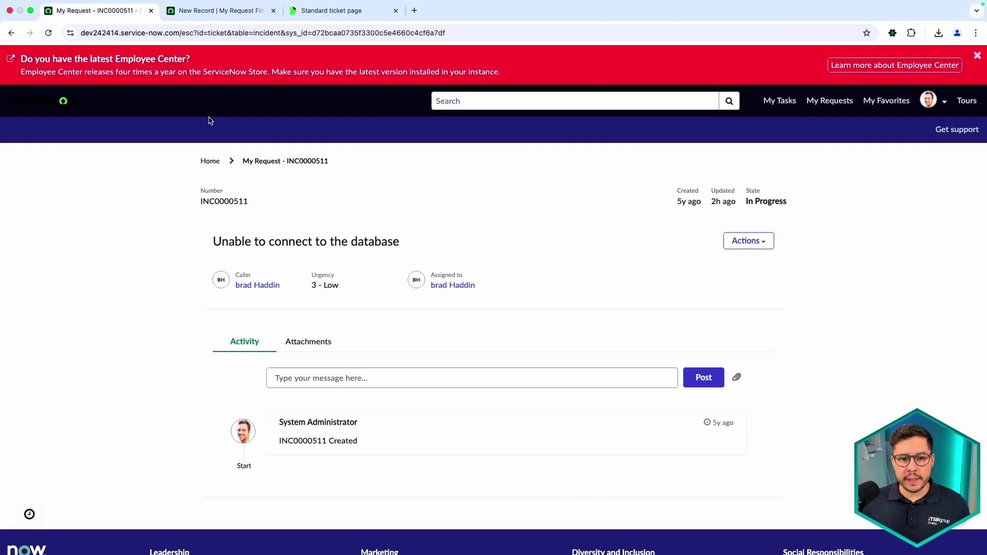
Step: Examine how the primary field of a request is displayed in My Requests and return to the new filter record
{"action": "left_click", "coordinate": [813, 114]}
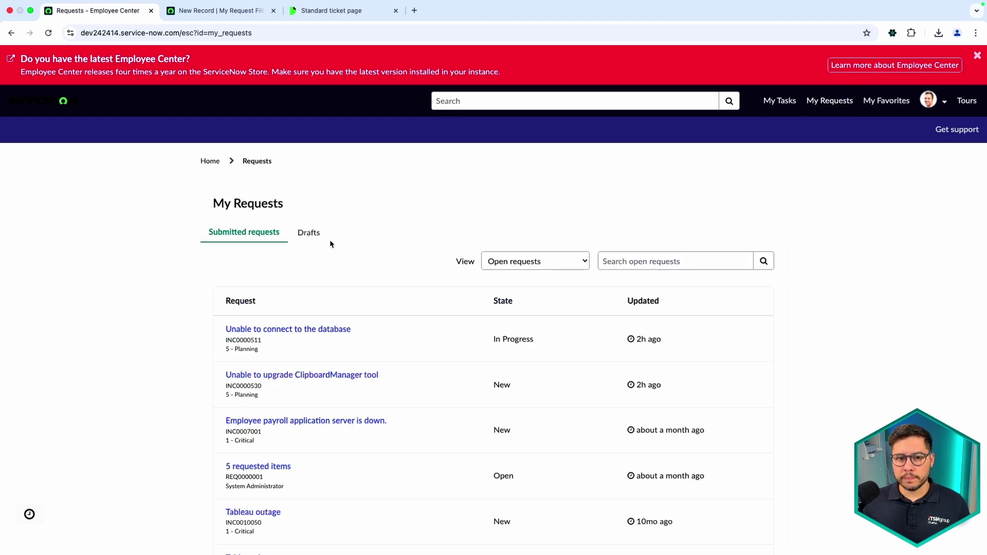
{"action": "left_click_drag", "start_coordinate": [214, 331], "coordinate": [354, 335]}
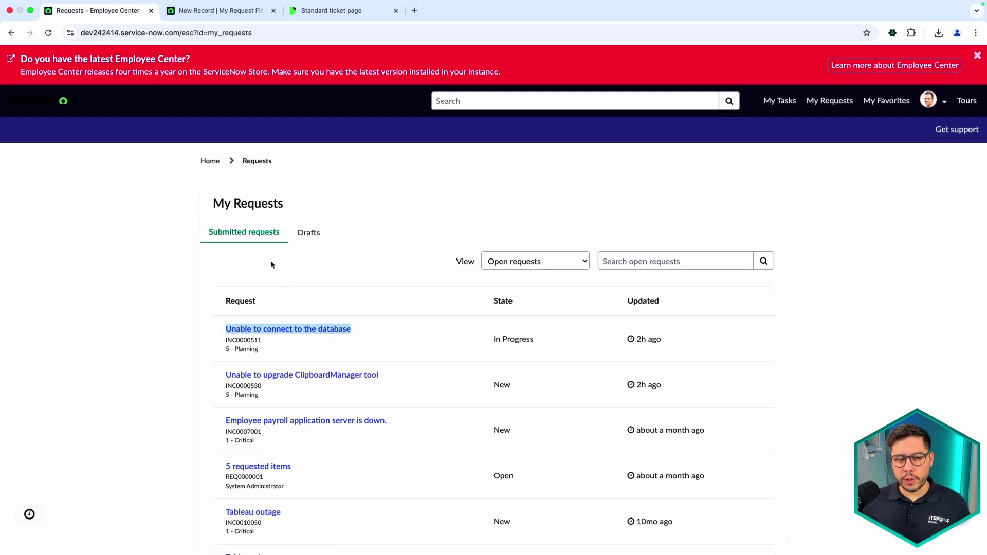
{"action": "left_click", "coordinate": [216, 15]}
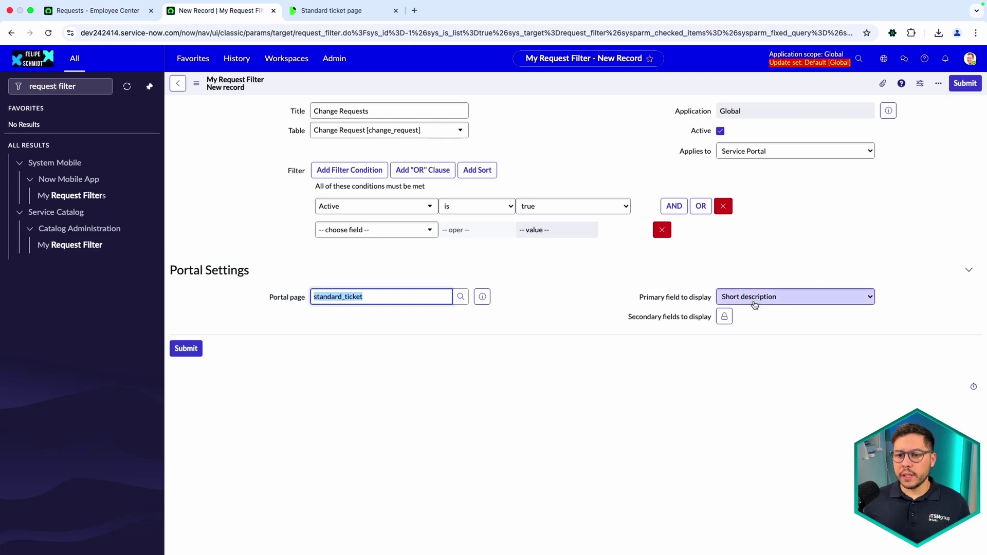
Step: Unlock the Secondary fields to display list in the Portal Settings of the Change Requests filter
{"action": "left_click_drag", "start_coordinate": [629, 316], "coordinate": [713, 319]}
{"action": "left_click", "coordinate": [724, 316]}
{"action": "left_click", "coordinate": [673, 352]}
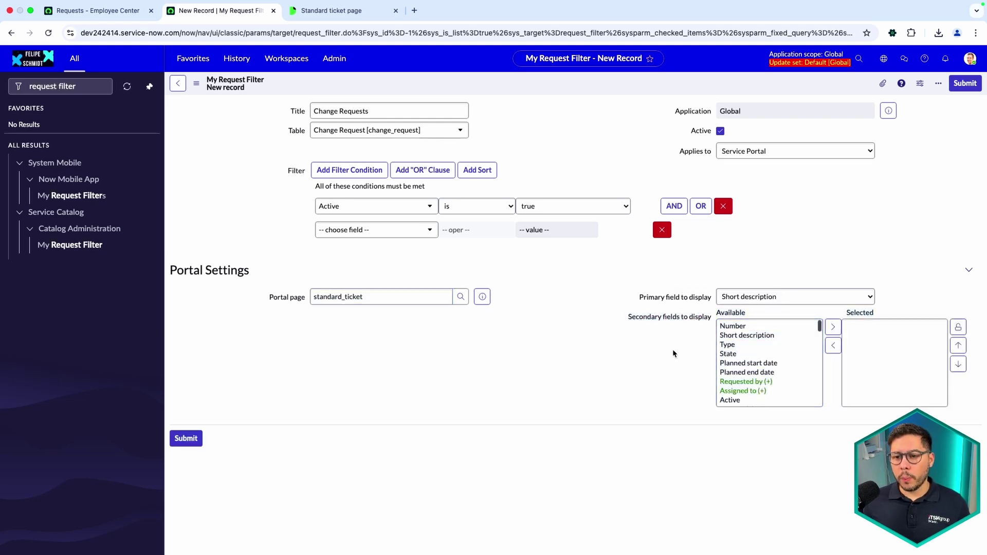
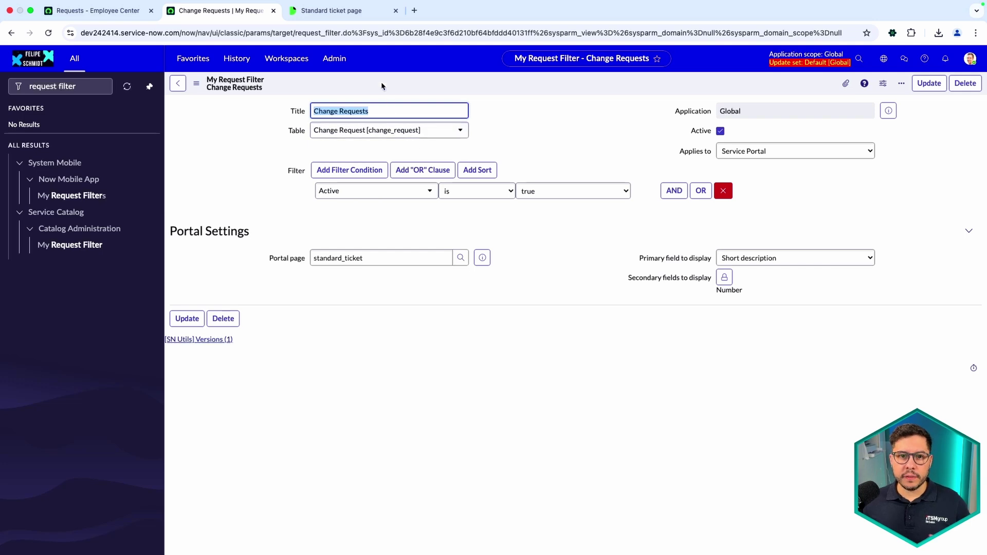
Step: Reload My Requests in the Employee Center and check whether change requests such as "Rollback Oracle Version" are listed
{"action": "left_click", "coordinate": [102, 12]}
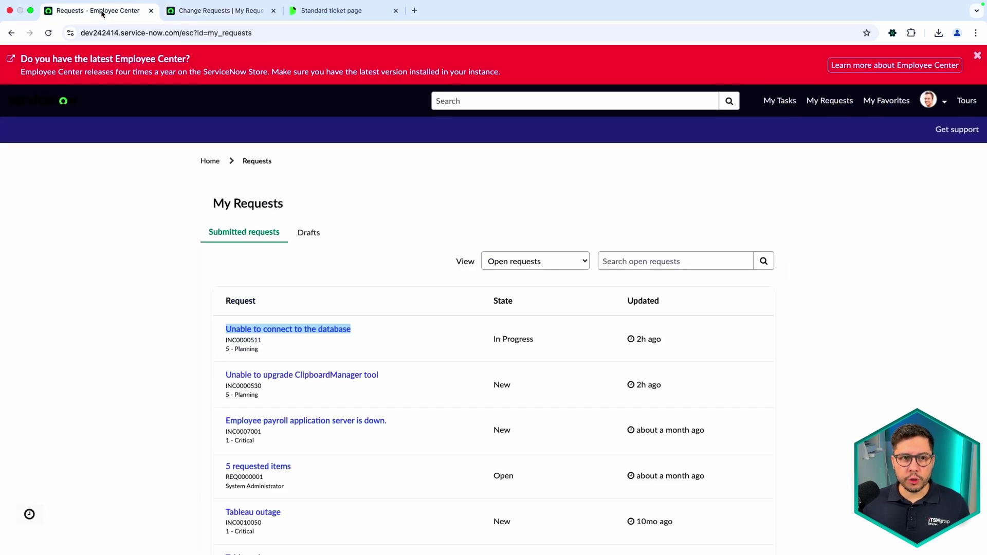
{"action": "left_click", "coordinate": [49, 33]}
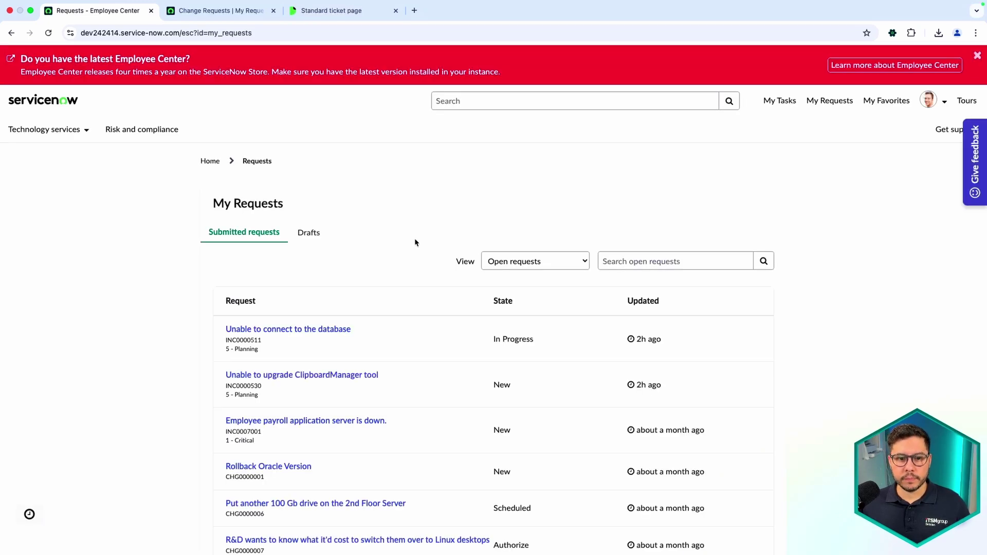
{"action": "scroll", "coordinate": [368, 208], "scroll_direction": "down", "scroll_amount": 4}
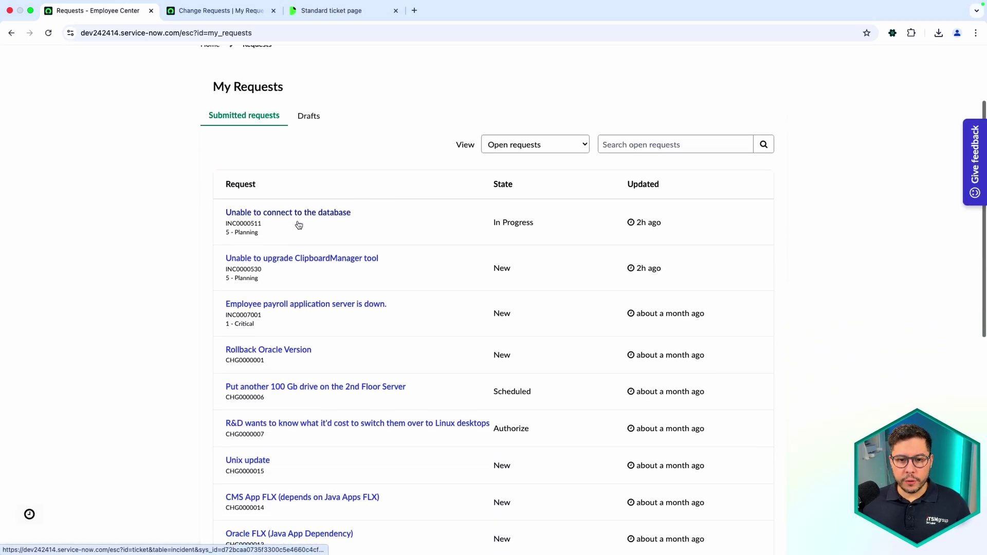
{"action": "left_click_drag", "start_coordinate": [219, 312], "coordinate": [275, 310]}
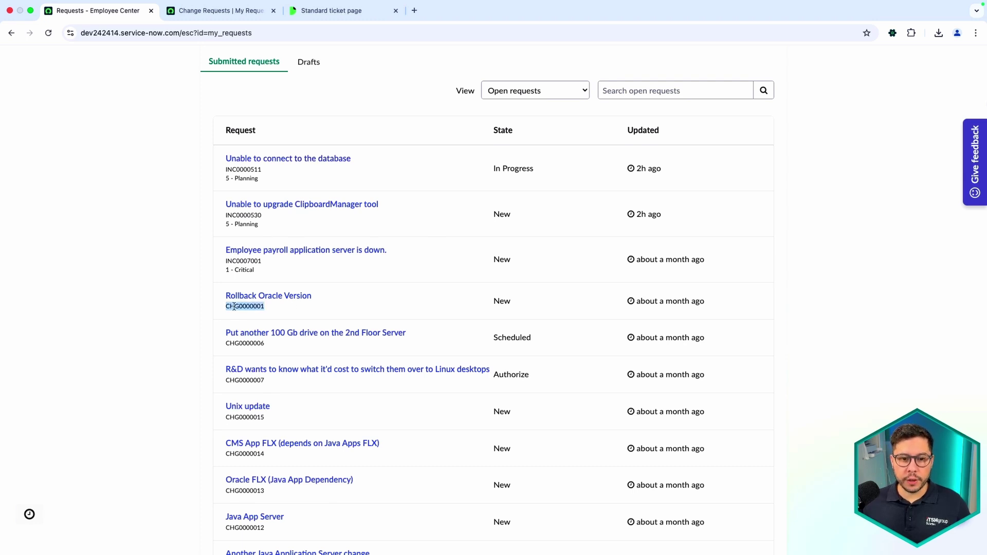
{"action": "scroll", "coordinate": [214, 315], "scroll_direction": "down", "scroll_amount": 3}
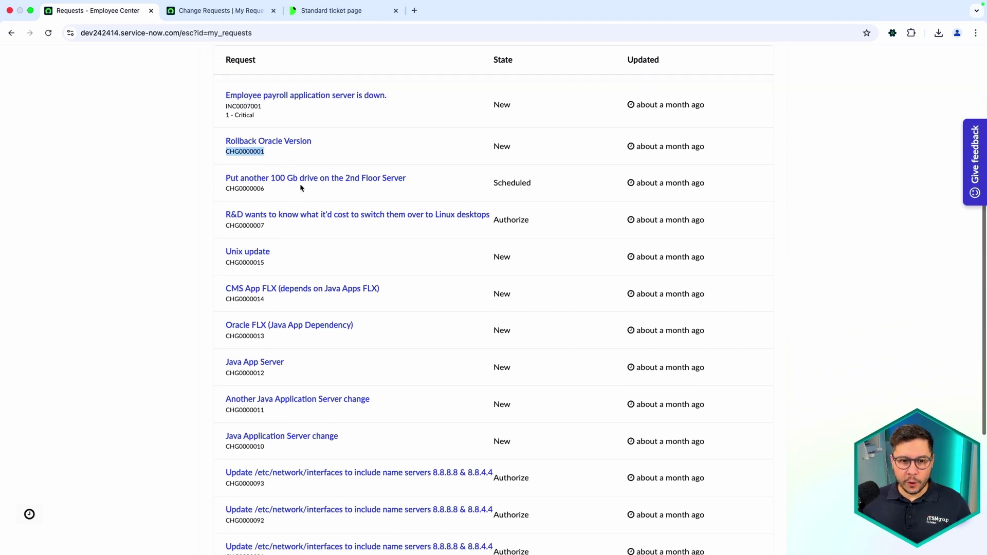
{"action": "scroll", "coordinate": [294, 298], "scroll_direction": "down", "scroll_amount": 2}
{"action": "scroll", "coordinate": [598, 197], "scroll_direction": "up", "scroll_amount": 6}
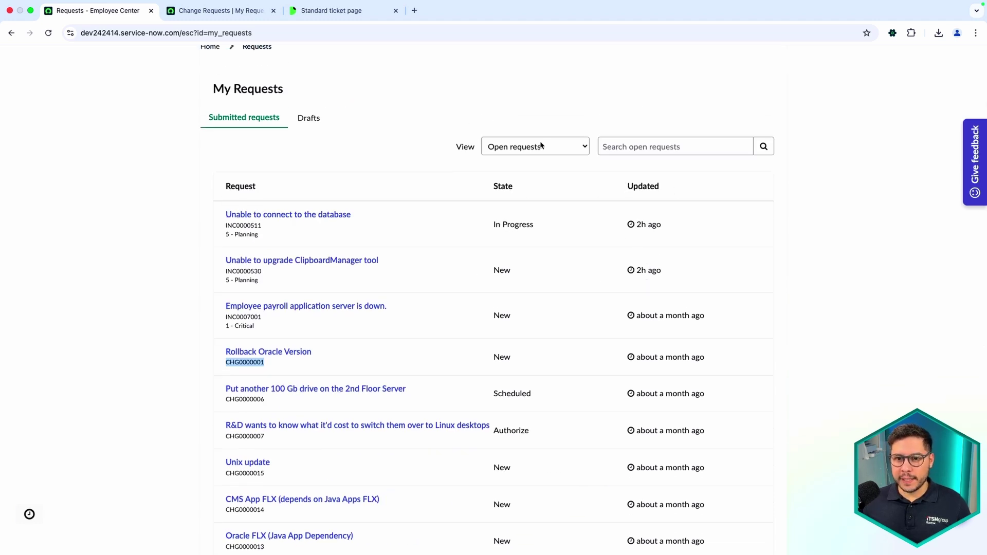
Step: Return to the list of My Request Filters and narrow the active records to those that apply to Service Portal
{"action": "left_click", "coordinate": [205, 12]}
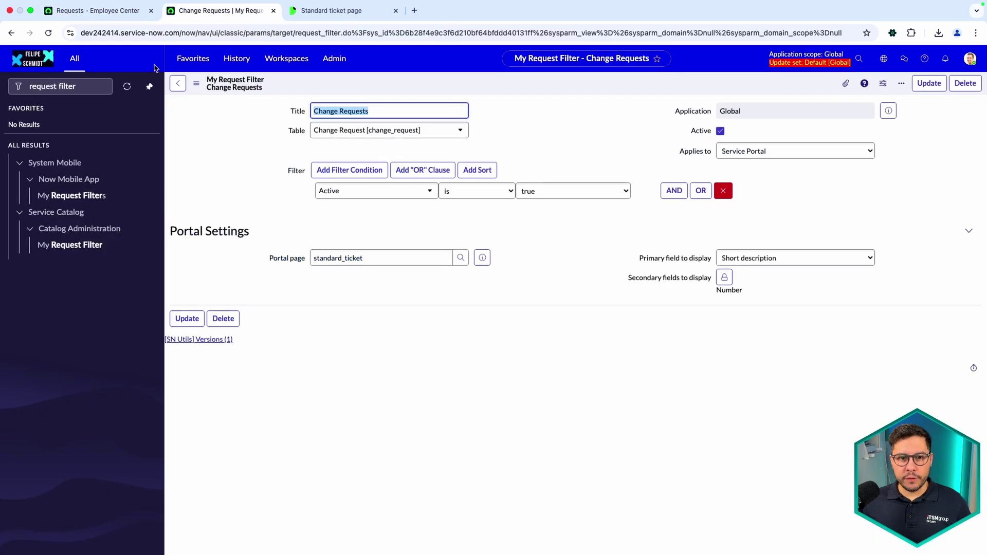
{"action": "left_click", "coordinate": [73, 251]}
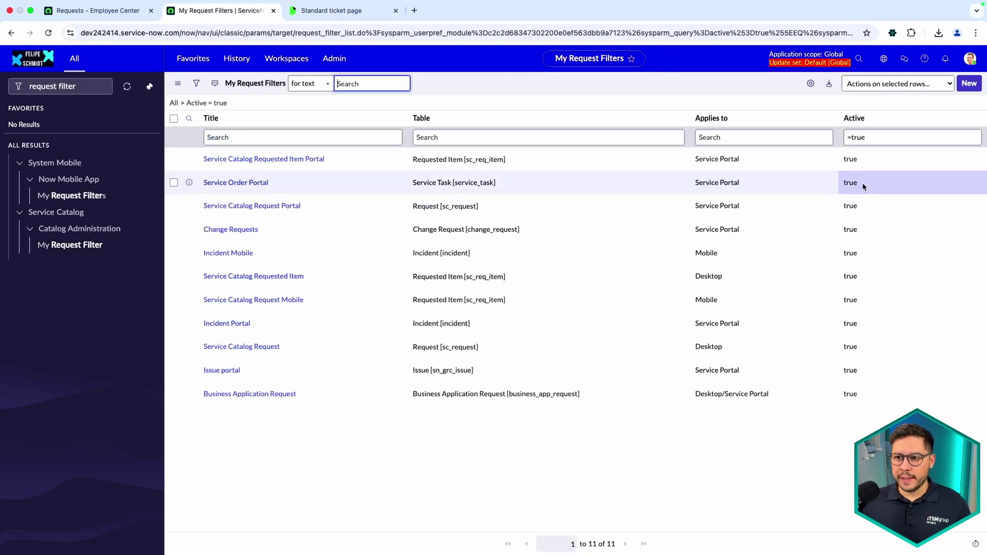
{"action": "right_click", "coordinate": [862, 183]}
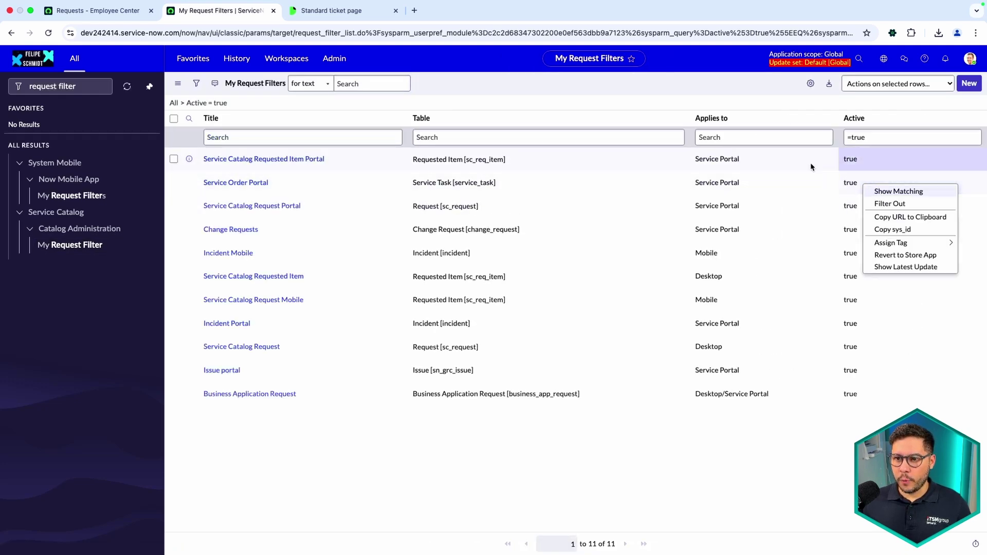
{"action": "left_click", "coordinate": [751, 182]}
{"action": "right_click", "coordinate": [757, 185]}
{"action": "left_click", "coordinate": [766, 191]}
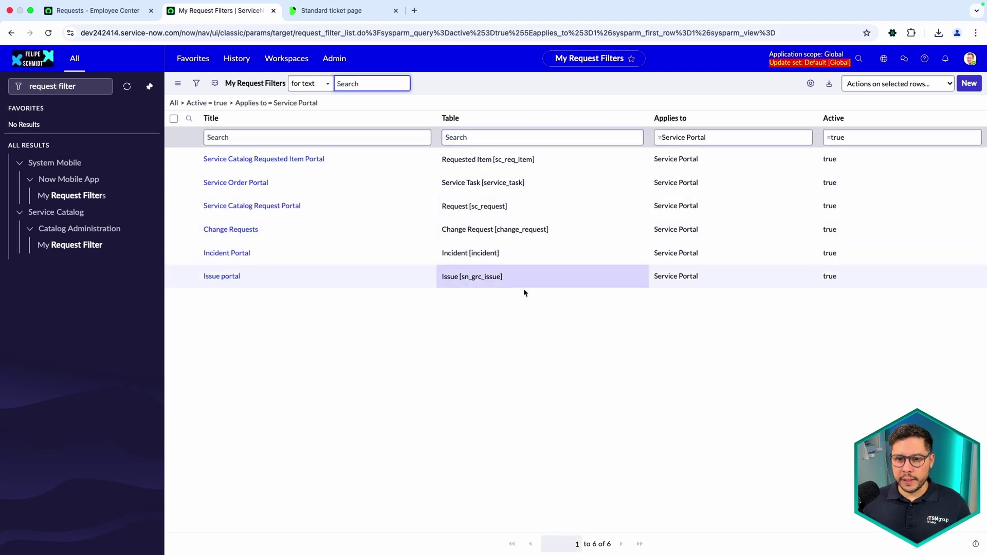
Step: Set Active to false for the Change Requests filter on the Change Request [change_request] table
{"action": "left_click_drag", "start_coordinate": [442, 229], "coordinate": [528, 230]}
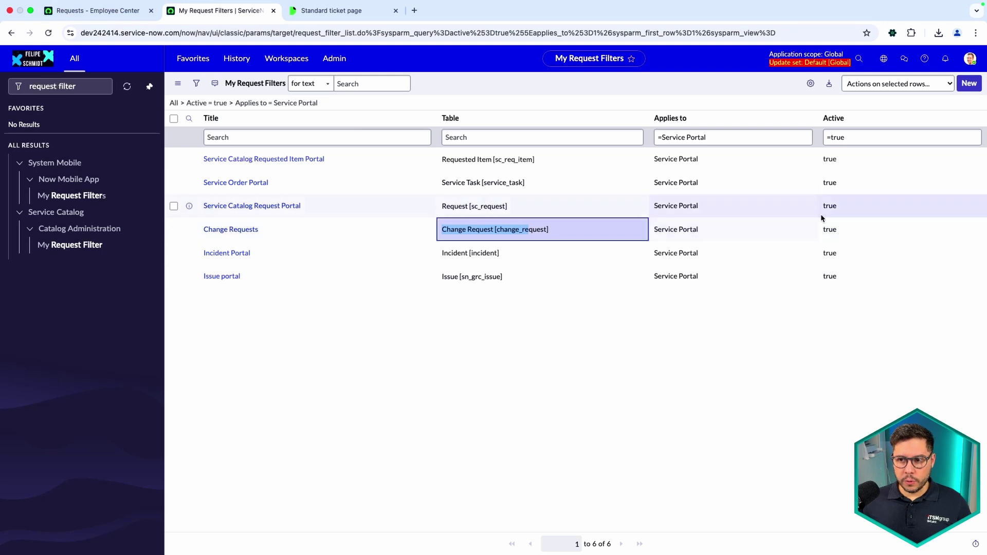
{"action": "double_click", "coordinate": [842, 230]}
{"action": "left_click", "coordinate": [852, 237]}
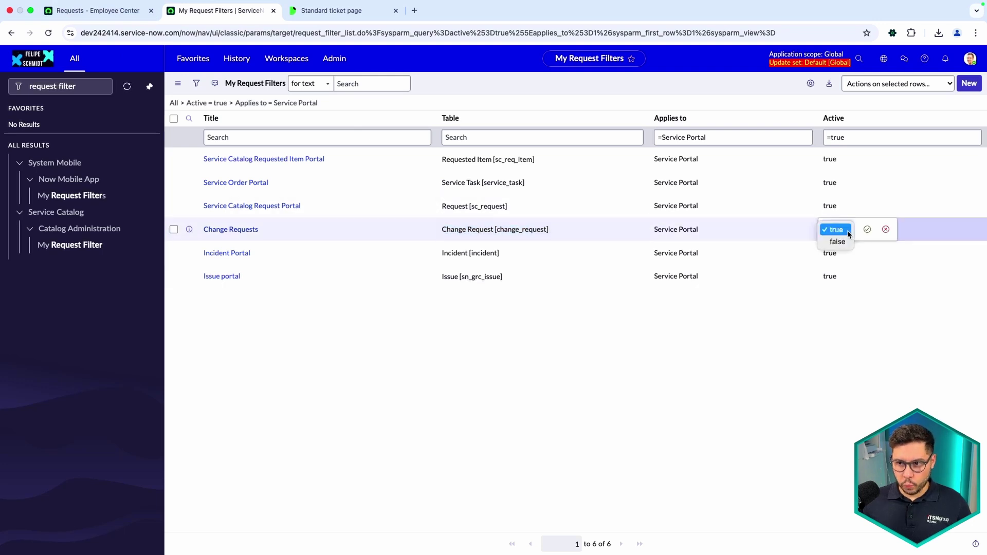
{"action": "left_click", "coordinate": [835, 245]}
{"action": "left_click", "coordinate": [868, 230]}
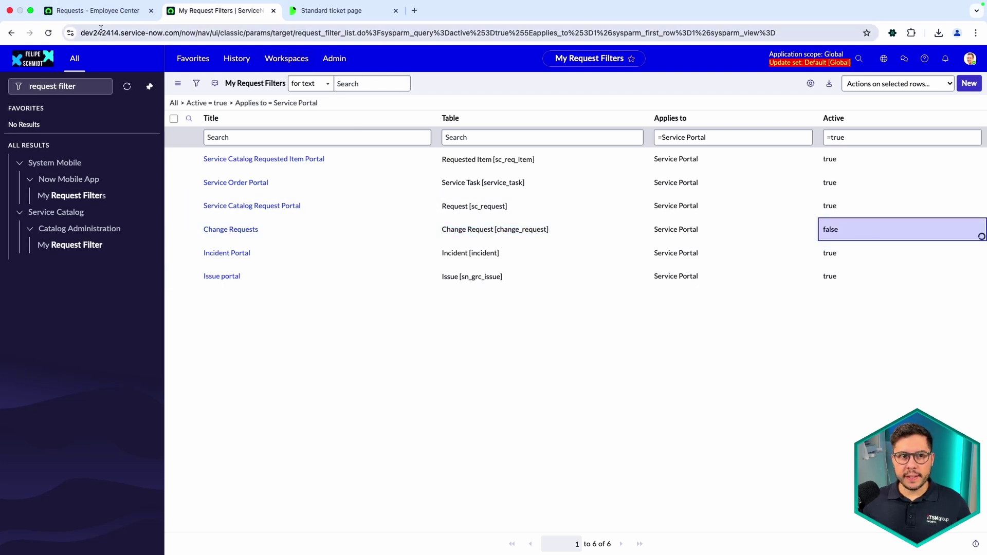
Step: Reload My Requests in the Employee Center and look through the submitted requests with the Change Requests filter deactivated
{"action": "left_click", "coordinate": [95, 11]}
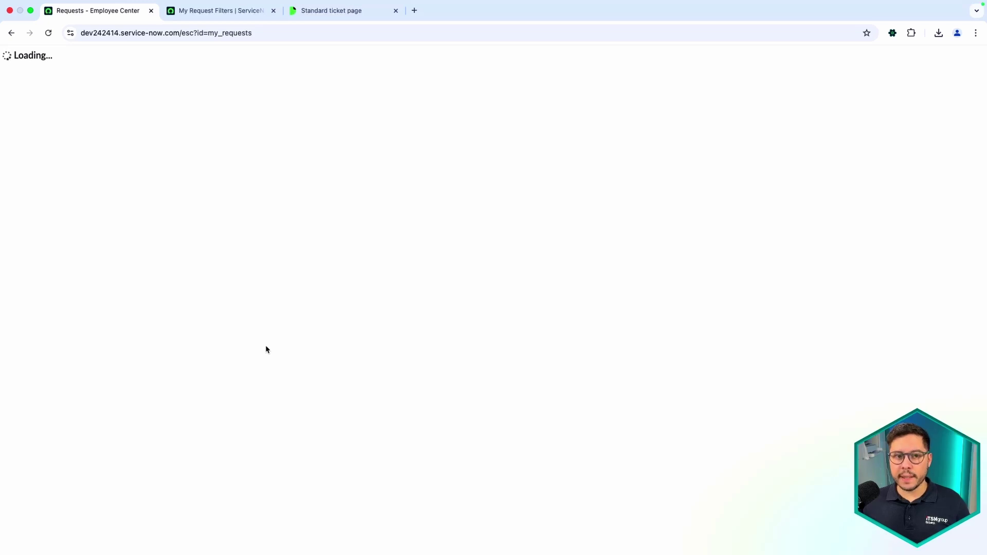
{"action": "scroll", "coordinate": [265, 345], "scroll_direction": "down", "scroll_amount": 5}
{"action": "scroll", "coordinate": [288, 216], "scroll_direction": "down", "scroll_amount": 4}
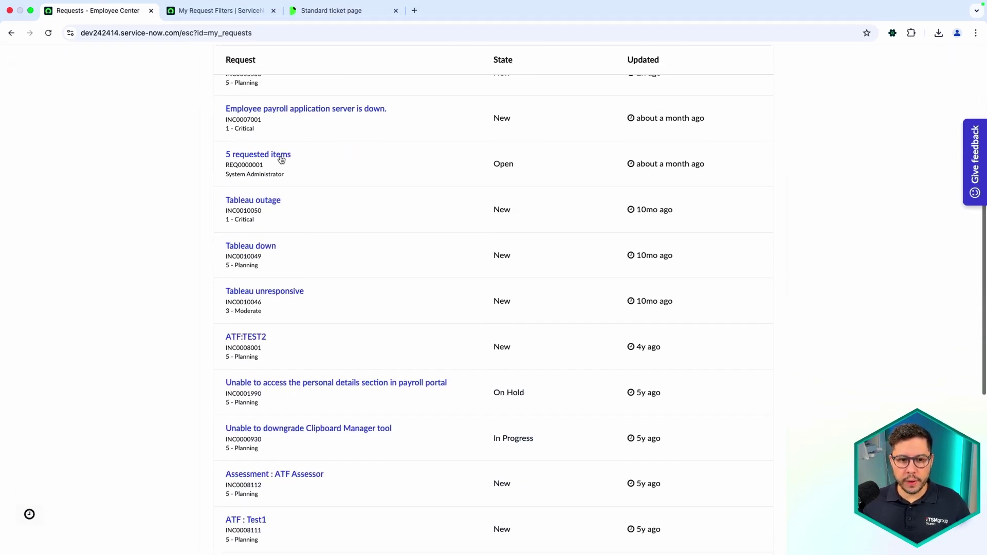
{"action": "scroll", "coordinate": [258, 290], "scroll_direction": "down", "scroll_amount": 4}
{"action": "scroll", "coordinate": [263, 307], "scroll_direction": "down", "scroll_amount": 5}
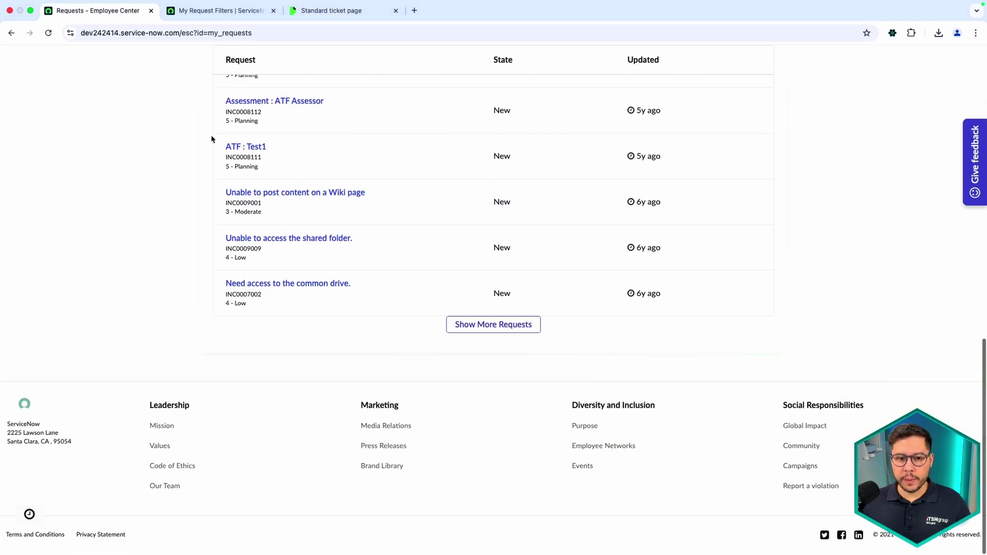
Step: Reactivate the Change Requests filter by setting its Active value to true in the My Request Filters list
{"action": "left_click", "coordinate": [221, 11]}
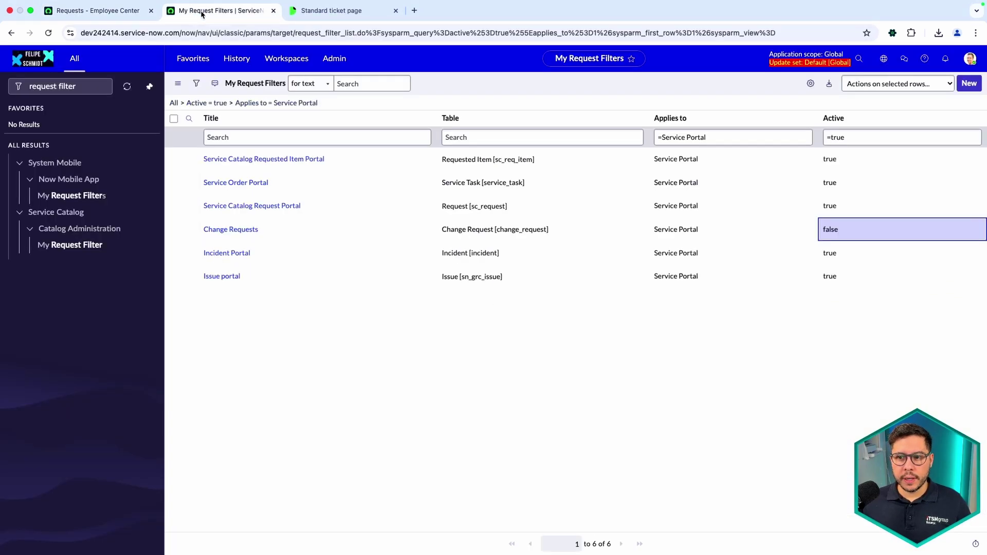
{"action": "double_click", "coordinate": [849, 229]}
{"action": "left_click", "coordinate": [841, 229]}
{"action": "left_click", "coordinate": [837, 218]}
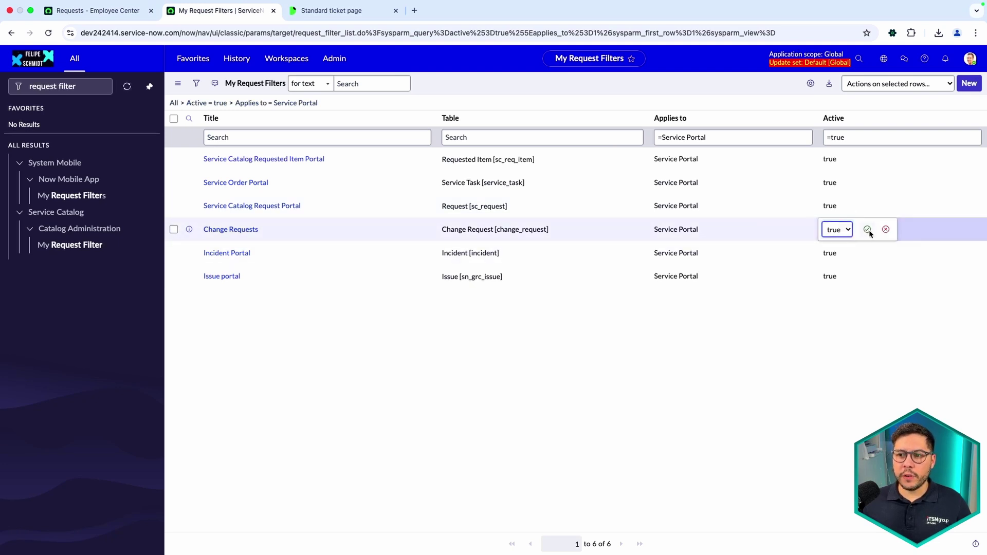
{"action": "left_click", "coordinate": [867, 229]}
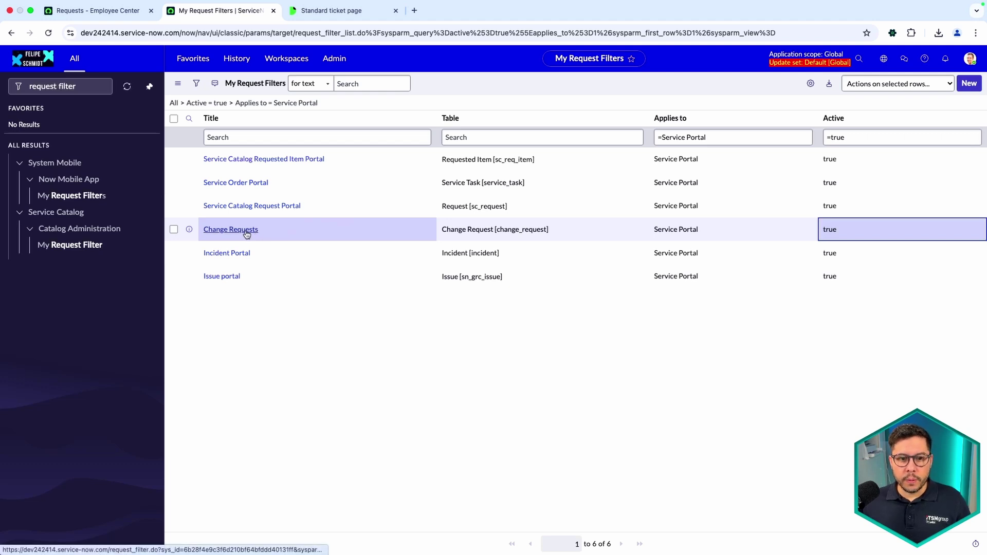
Step: Review the submitted requests in the Employee Center, reload My Requests and check the list for change requests
{"action": "left_click", "coordinate": [96, 10]}
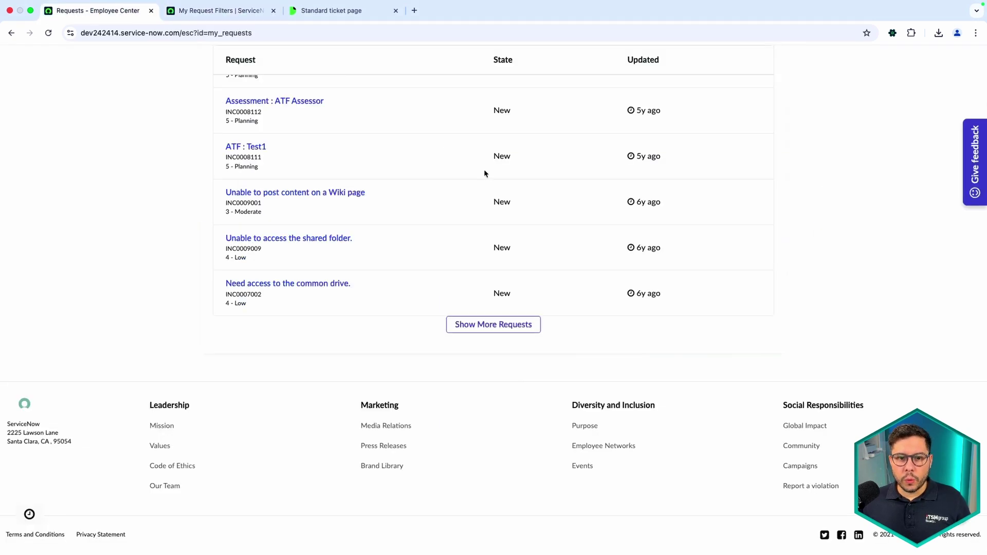
{"action": "scroll", "coordinate": [356, 201], "scroll_direction": "up", "scroll_amount": 15}
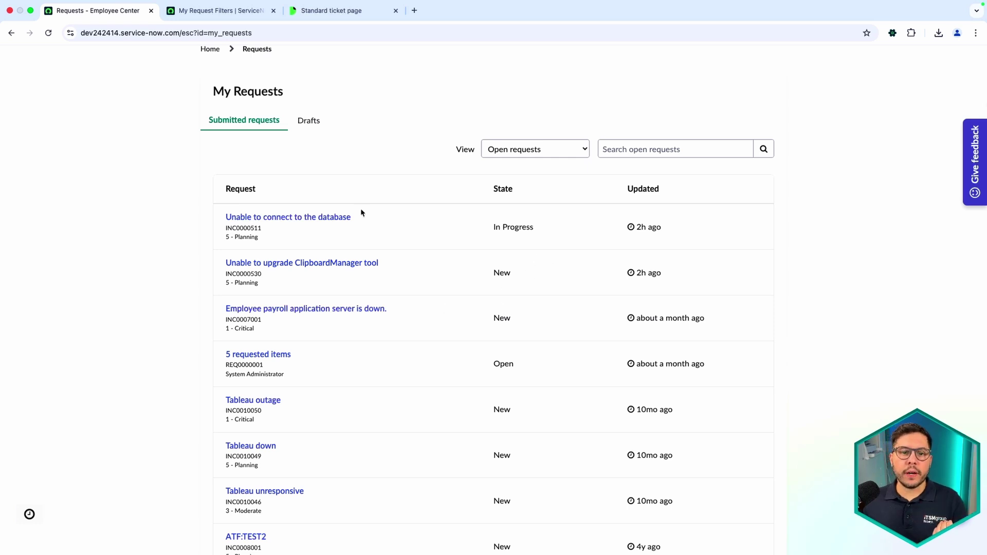
{"action": "scroll", "coordinate": [388, 359], "scroll_direction": "down", "scroll_amount": 4}
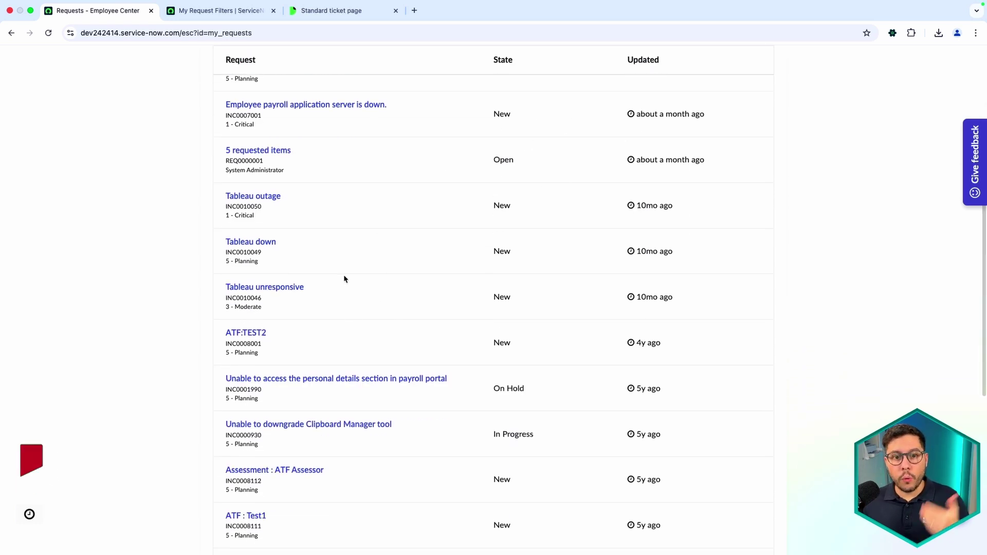
{"action": "scroll", "coordinate": [371, 289], "scroll_direction": "down", "scroll_amount": 3}
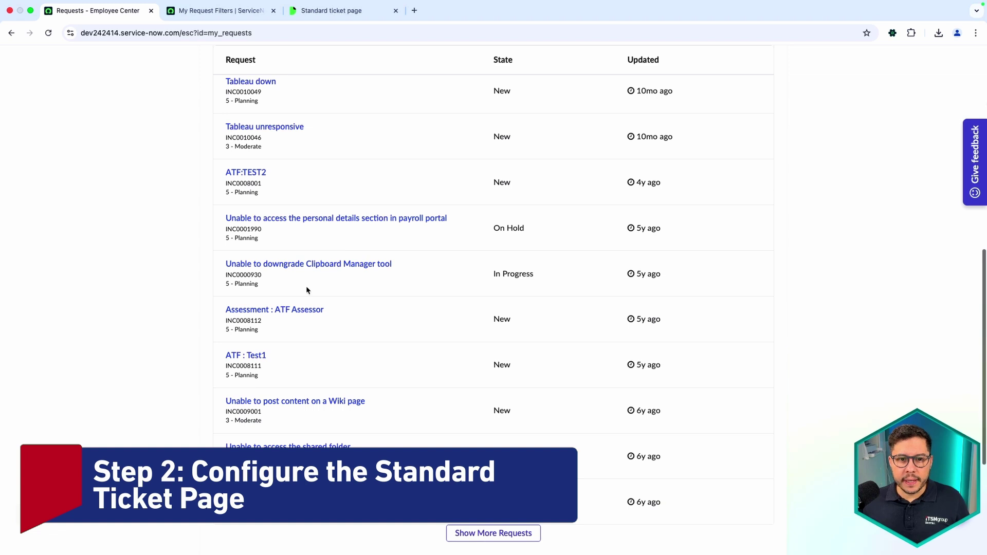
{"action": "scroll", "coordinate": [278, 280], "scroll_direction": "up", "scroll_amount": 4}
{"action": "scroll", "coordinate": [277, 280], "scroll_direction": "down", "scroll_amount": 4}
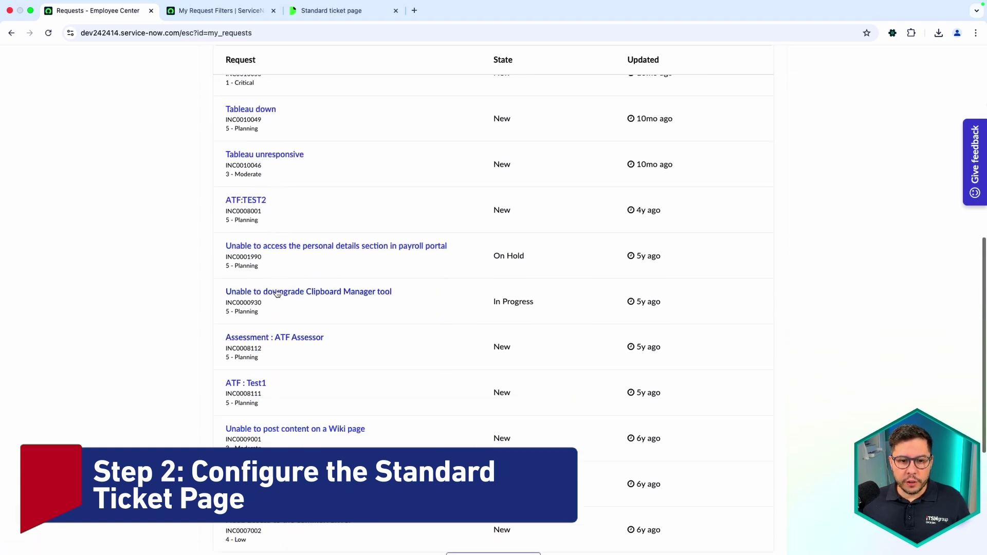
{"action": "left_click", "coordinate": [48, 32]}
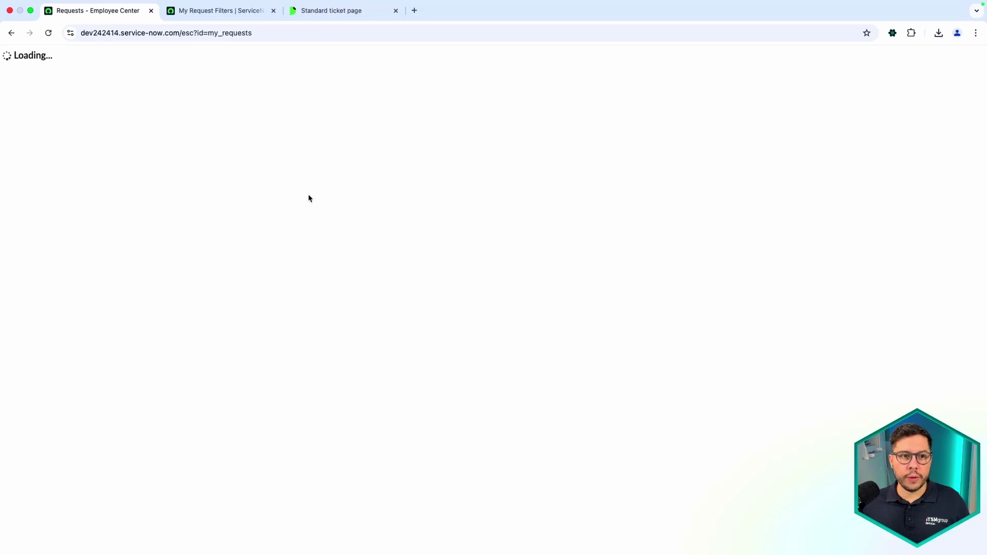
{"action": "scroll", "coordinate": [273, 247], "scroll_direction": "down", "scroll_amount": 5}
{"action": "scroll", "coordinate": [252, 285], "scroll_direction": "down", "scroll_amount": 3}
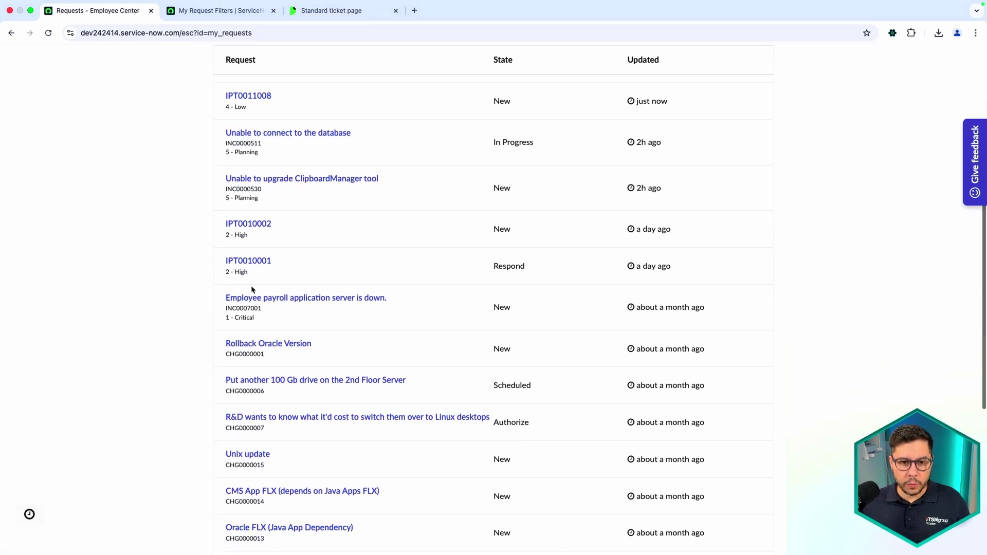
Step: View the ticket page of the change request about switching R&D to Linux desktops, and return to the My Request Filters list
{"action": "left_click", "coordinate": [255, 280]}
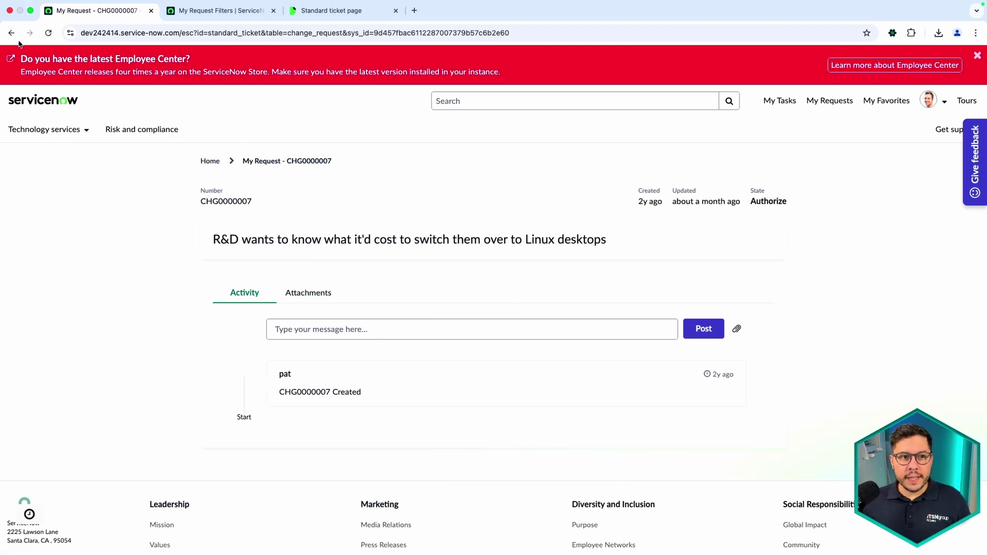
{"action": "left_click_drag", "start_coordinate": [9, 35], "coordinate": [9, 34]}
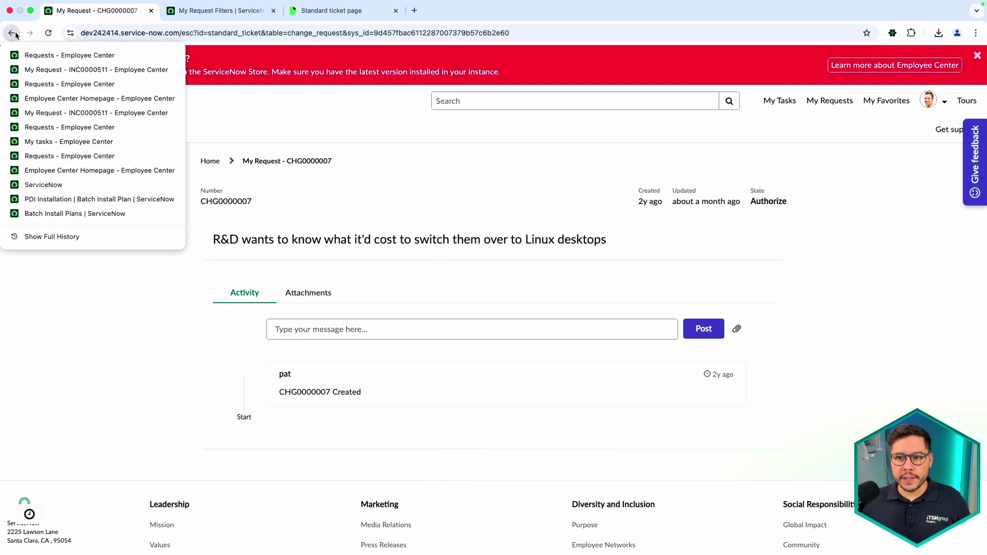
{"action": "left_click", "coordinate": [9, 33]}
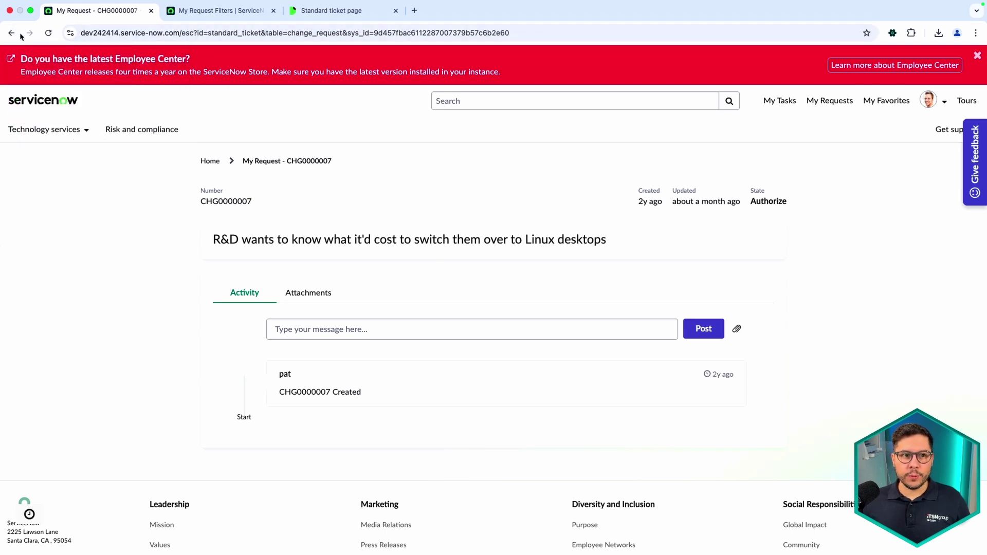
{"action": "left_click", "coordinate": [208, 13]}
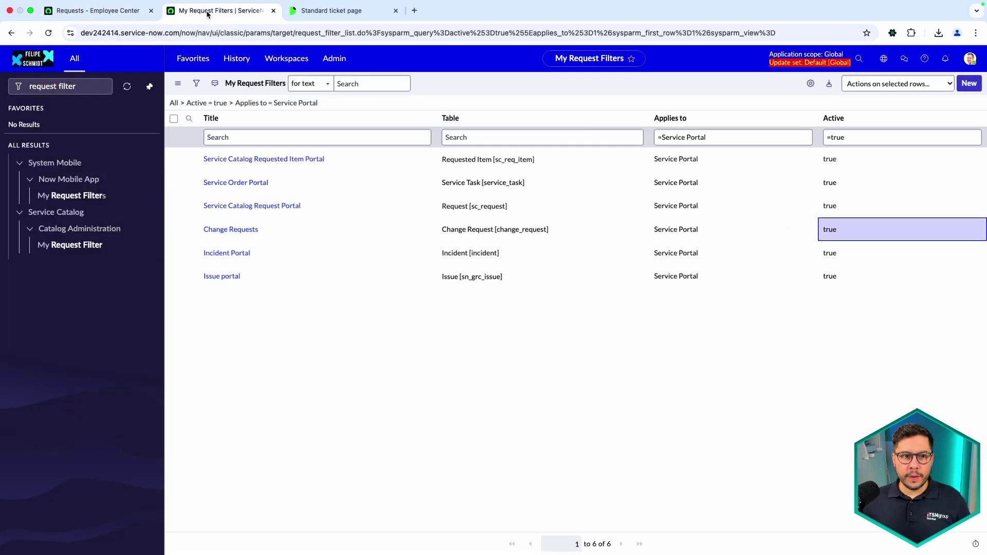
Step: Open the Standard Ticket Configuration list and search its Table column for change_request
{"action": "left_click", "coordinate": [74, 88]}
{"action": "type", "text": "standard tick"}
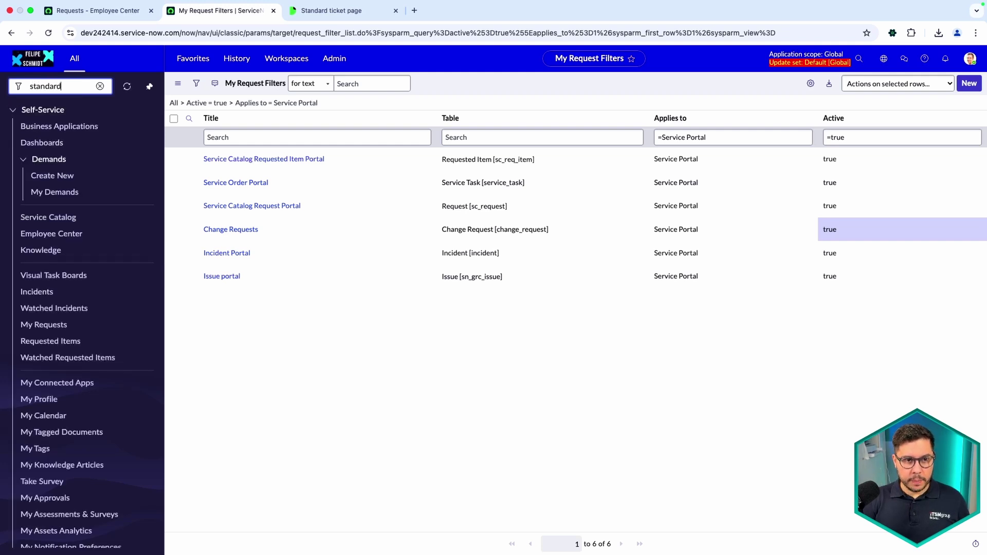
{"action": "left_click", "coordinate": [101, 181]}
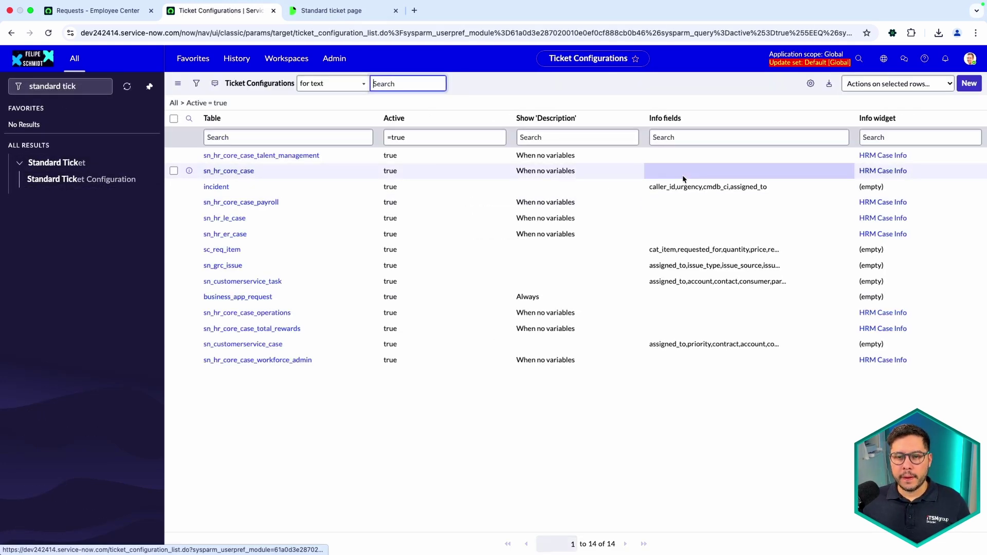
{"action": "left_click", "coordinate": [291, 134]}
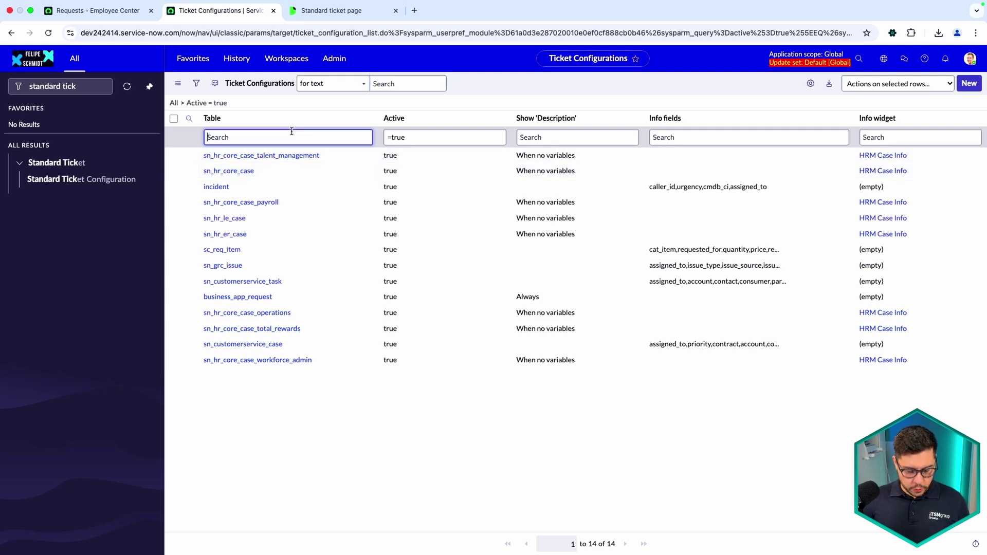
{"action": "type", "text": "change_request"}
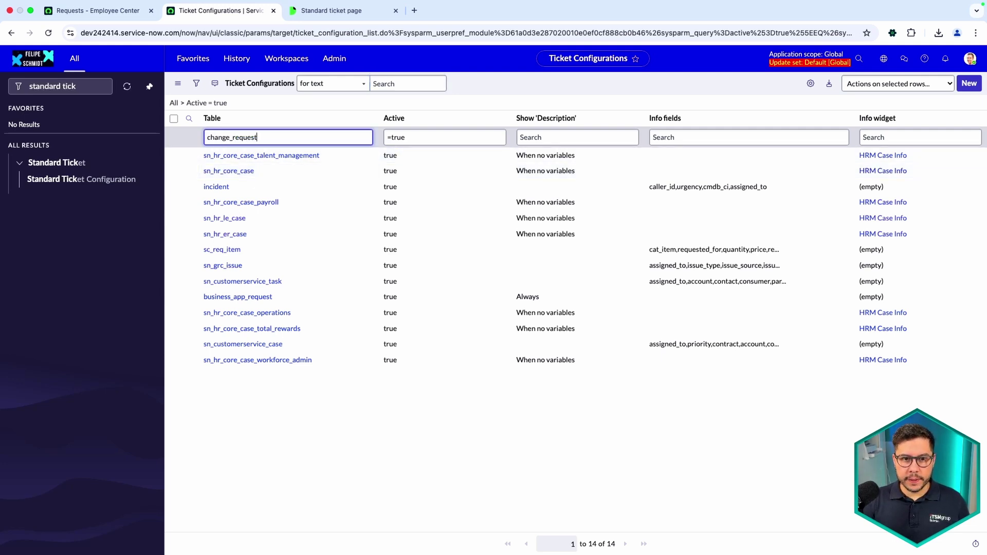
{"action": "key", "text": "Return"}
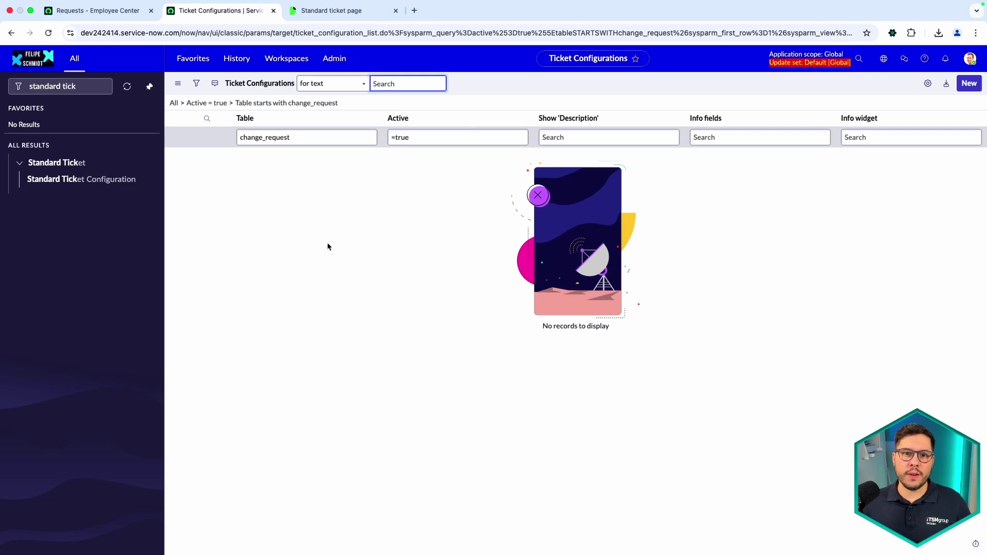
Step: Remove the Active filter from the Ticket Configurations list and broaden the Table search to change
{"action": "double_click", "coordinate": [411, 137]}
{"action": "triple_click", "coordinate": [411, 138]}
{"action": "key", "text": "BackSpace"}
{"action": "key", "text": "Return"}
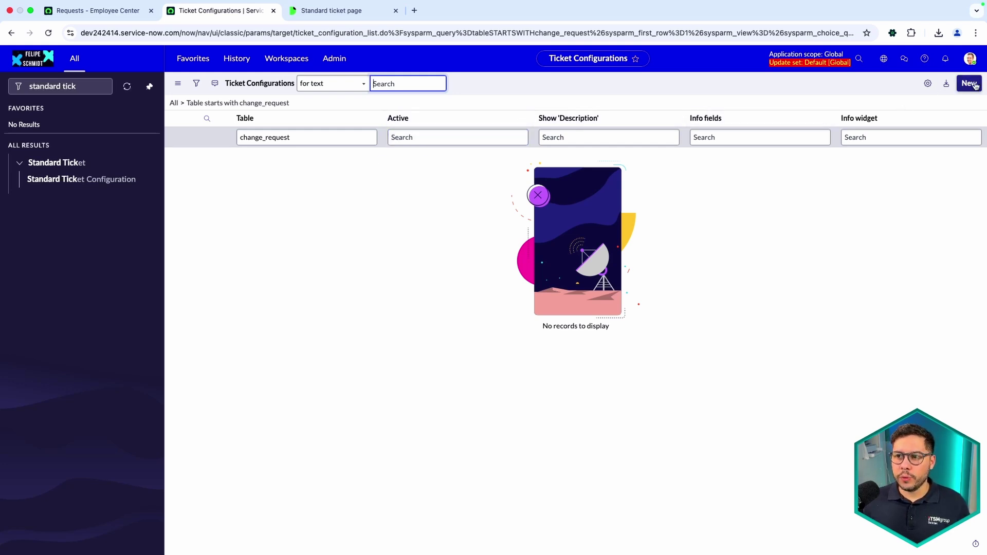
{"action": "left_click", "coordinate": [315, 137]}
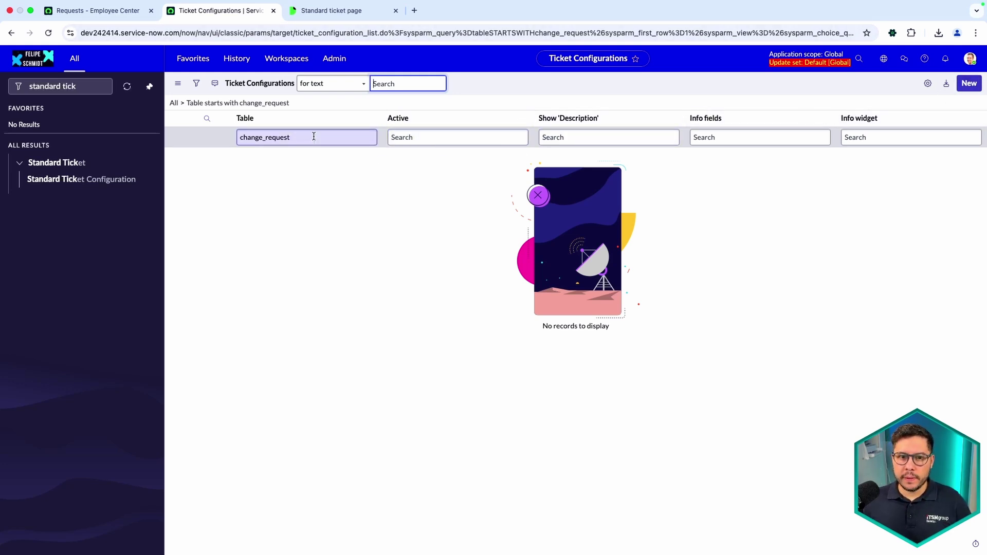
{"action": "left_click_drag", "start_coordinate": [264, 136], "coordinate": [343, 134]}
{"action": "key", "text": "BackSpace"}
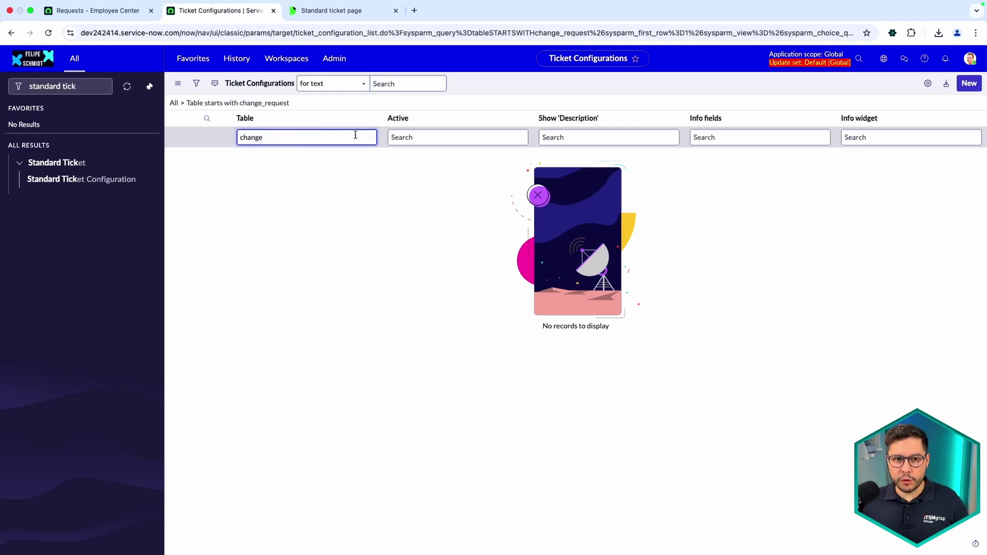
{"action": "key", "text": "Return"}
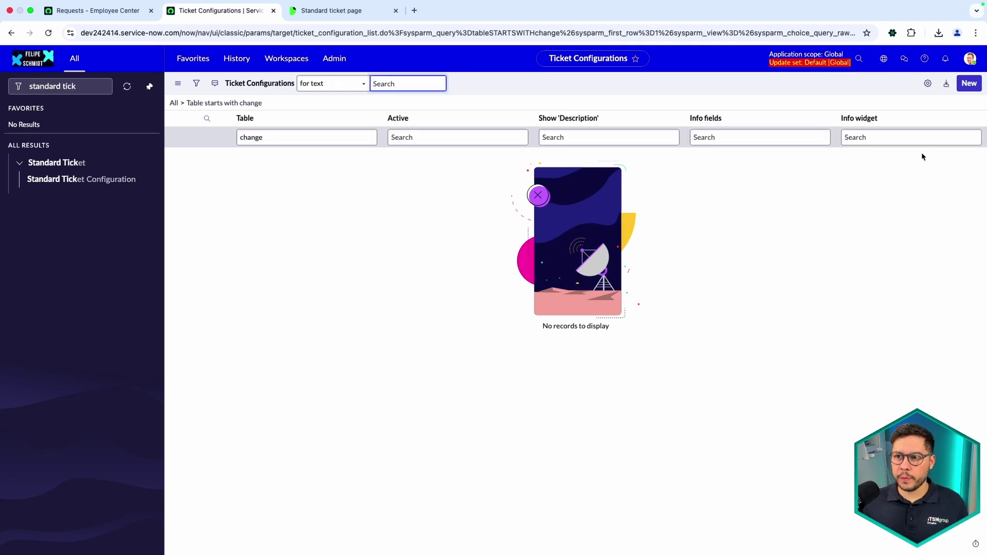
Step: Start a new ticket configuration record for the Change Request [change_request] table
{"action": "left_click", "coordinate": [969, 83]}
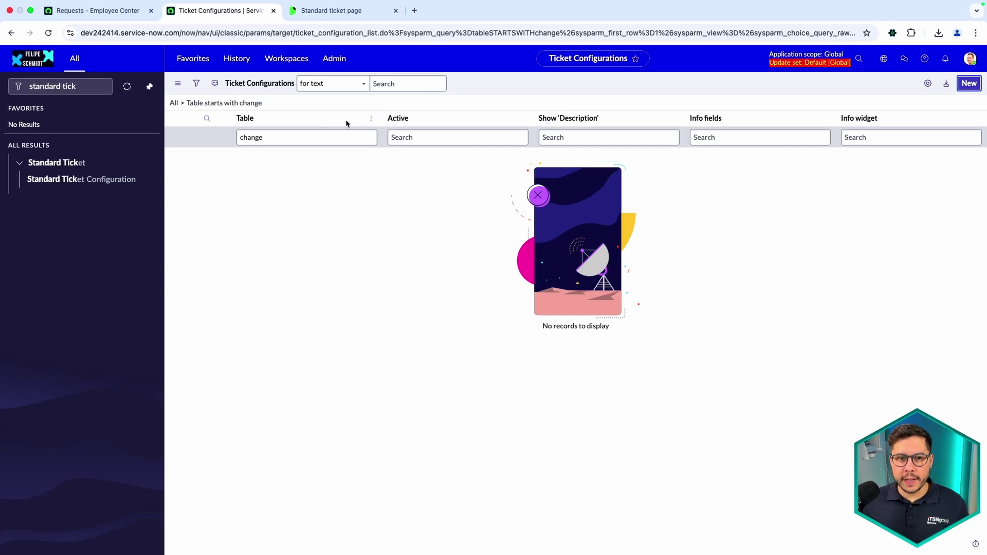
{"action": "left_click", "coordinate": [310, 134]}
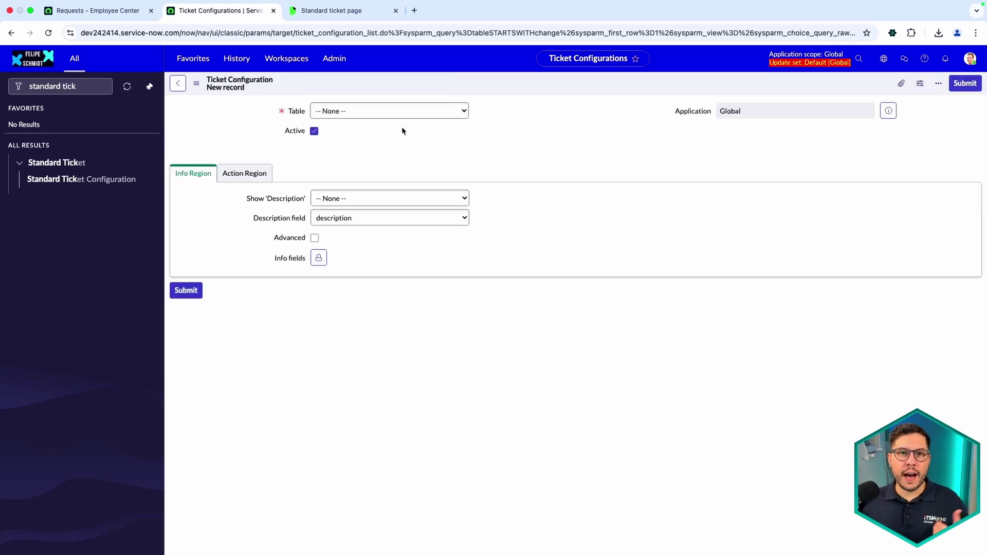
{"action": "left_click", "coordinate": [357, 115]}
{"action": "type", "text": "change"}
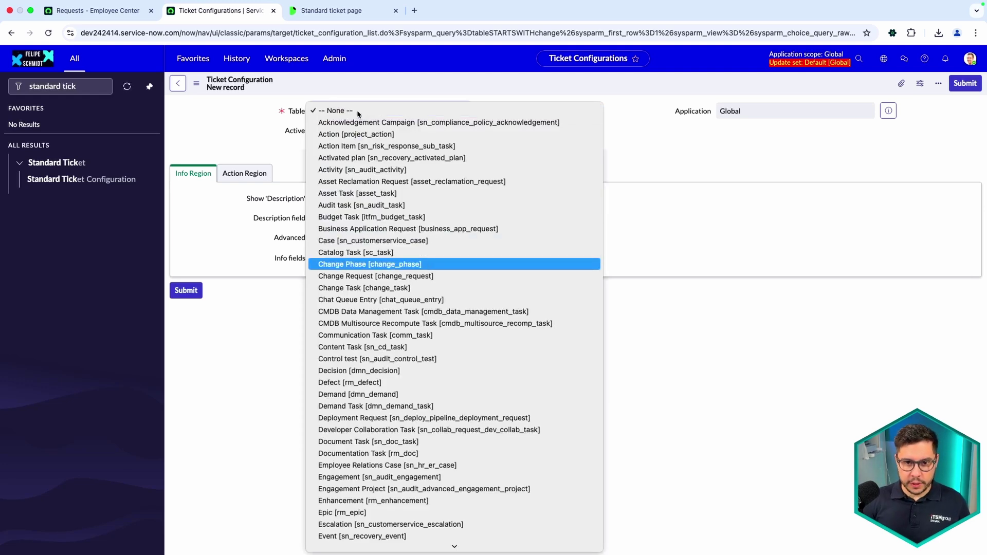
{"action": "key", "text": "Return"}
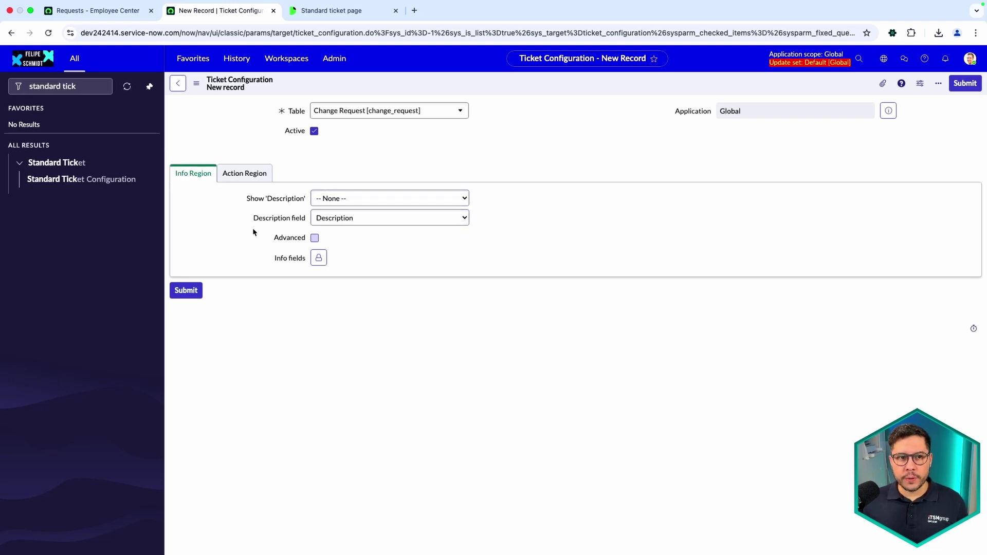
Step: View the ticket page of the Rollback Oracle Version change request in the Employee Center, and return to the new ticket configuration
{"action": "key", "text": "ctrl+shift+Tab"}
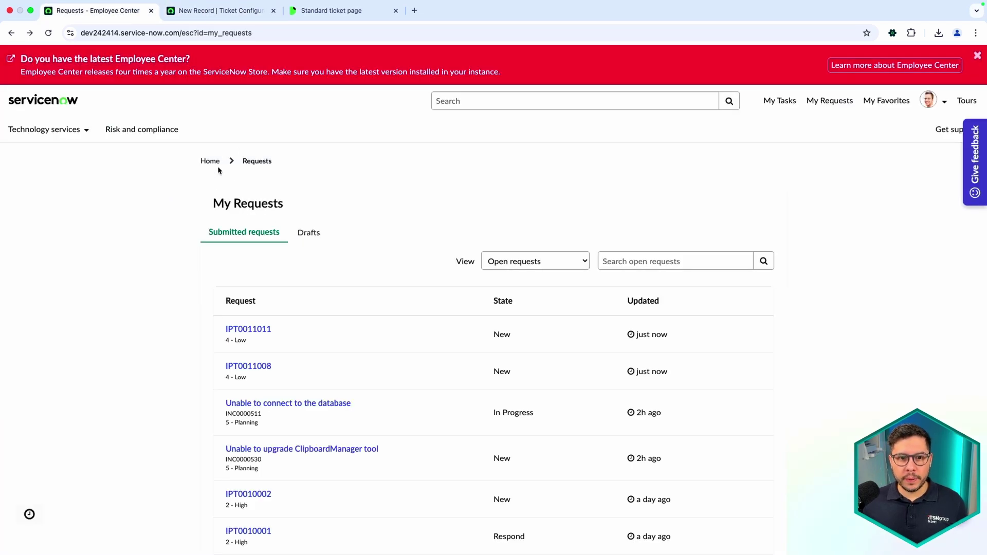
{"action": "scroll", "coordinate": [273, 292], "scroll_direction": "down", "scroll_amount": 6}
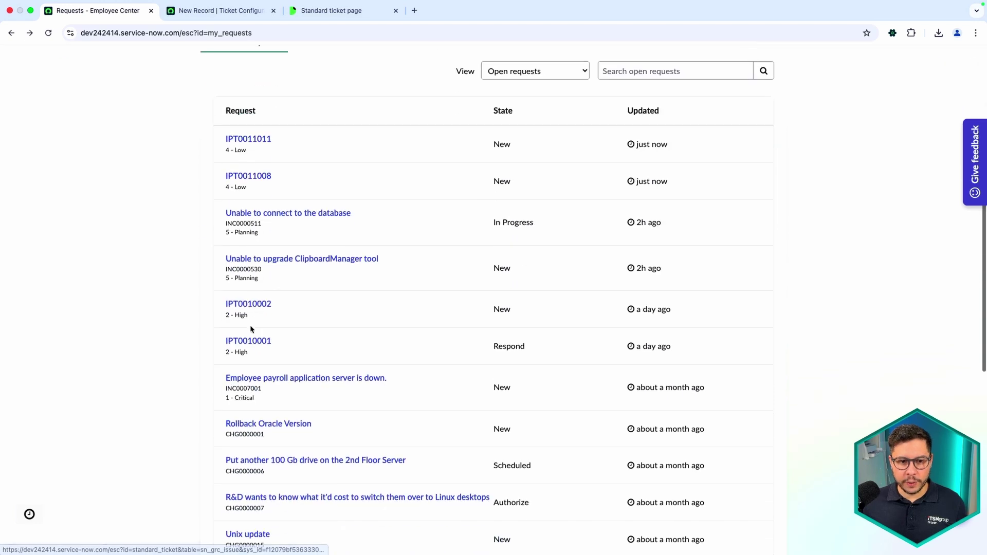
{"action": "left_click", "coordinate": [259, 328]}
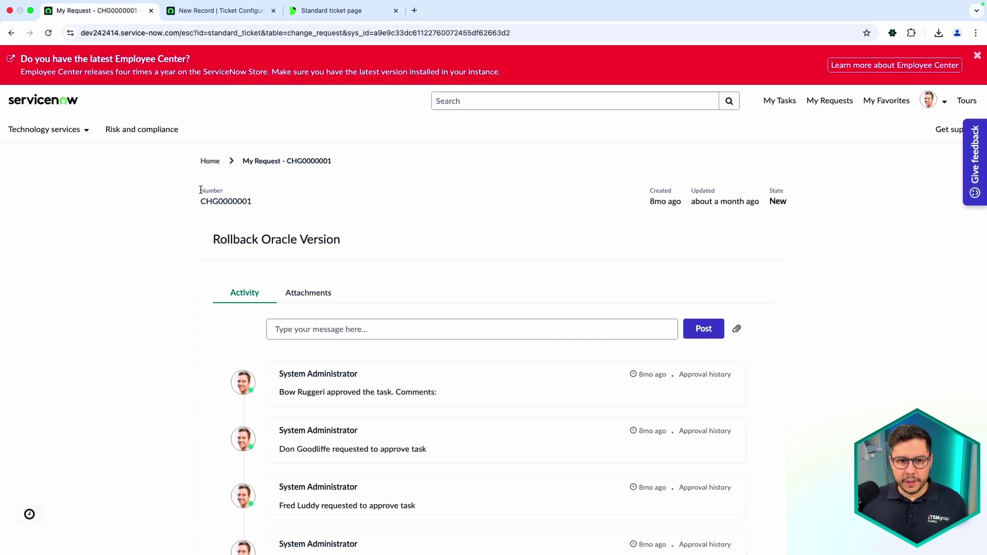
{"action": "left_click_drag", "start_coordinate": [207, 232], "coordinate": [345, 239]}
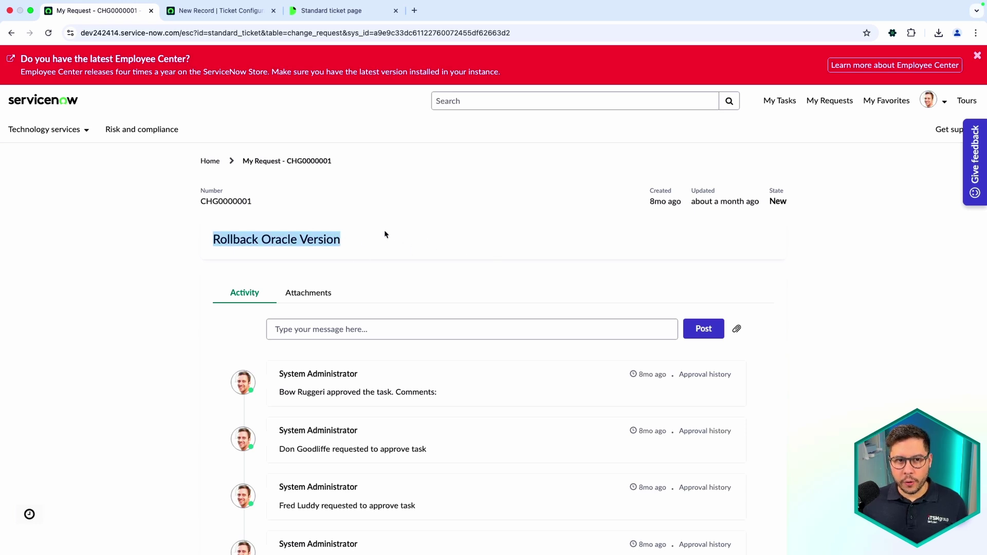
{"action": "key", "text": "ctrl+Tab"}
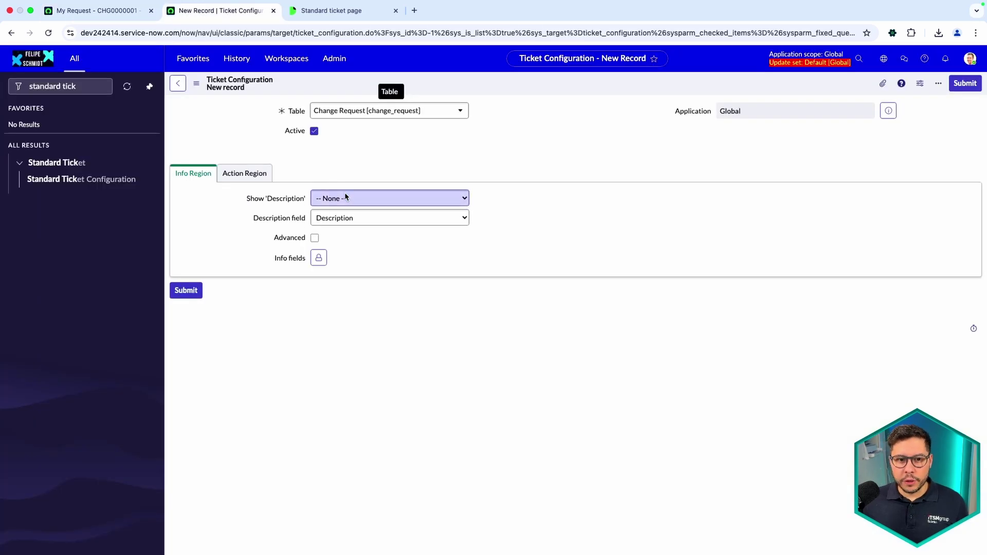
Step: Examine the Show 'Description' choices and the info widget settings behind the Advanced option, without keeping any change
{"action": "left_click", "coordinate": [344, 197]}
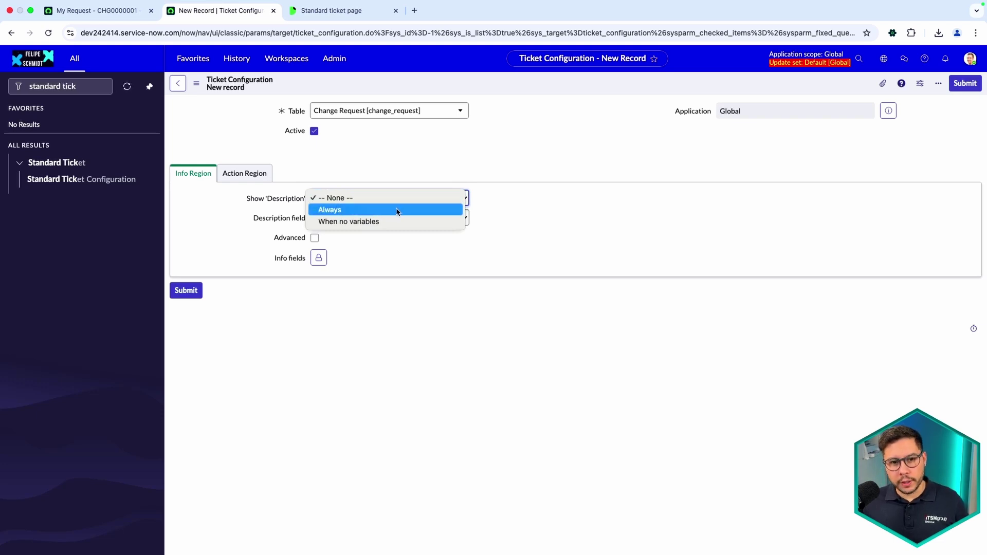
{"action": "left_click", "coordinate": [361, 179]}
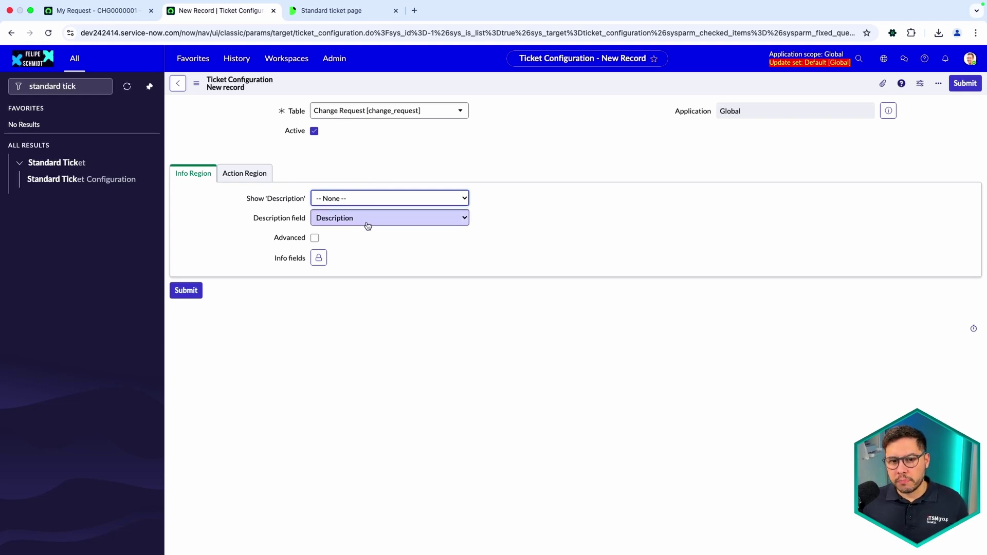
{"action": "left_click", "coordinate": [315, 238]}
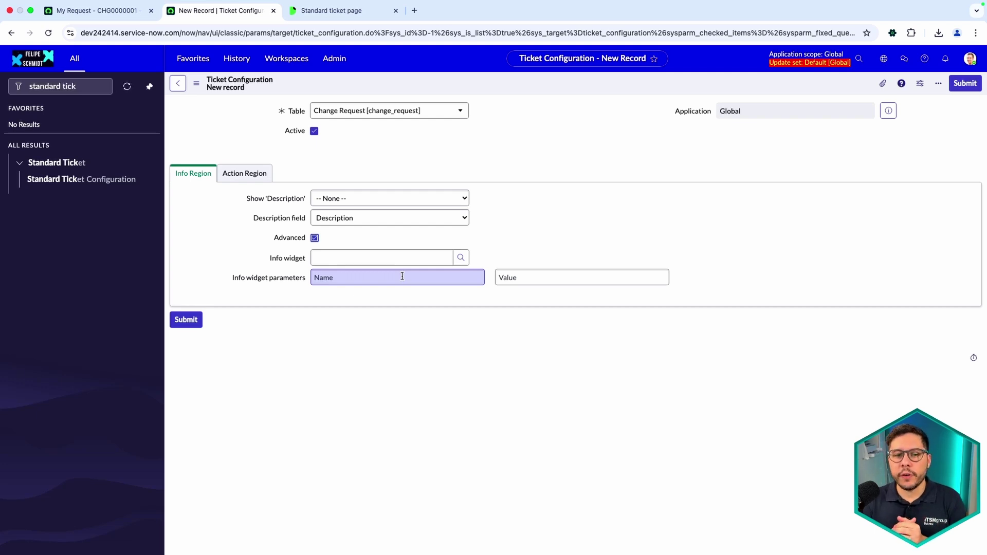
{"action": "left_click", "coordinate": [315, 238]}
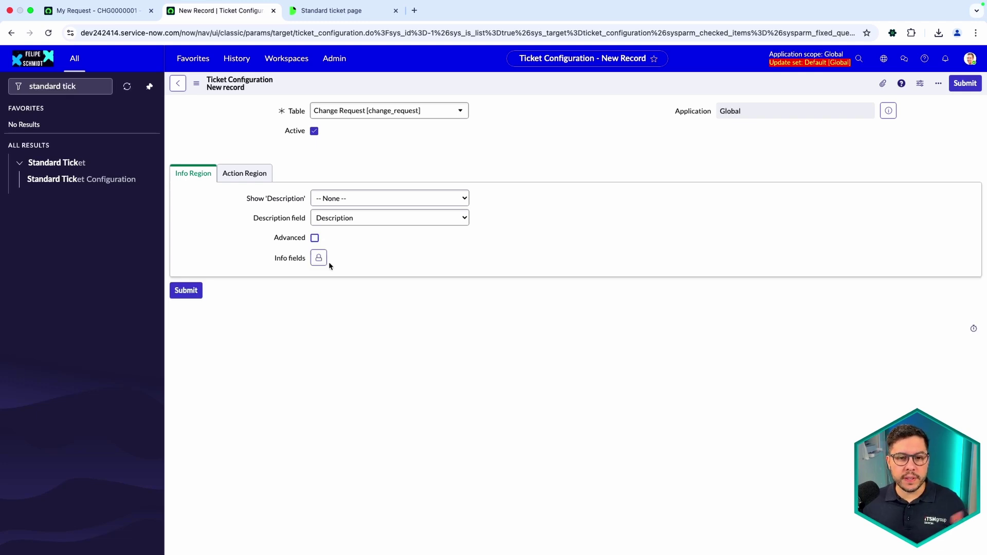
Step: Add Number, State, Planned start date, Planned end date and Requested by to the info fields, and try to save the record
{"action": "left_click", "coordinate": [320, 258]}
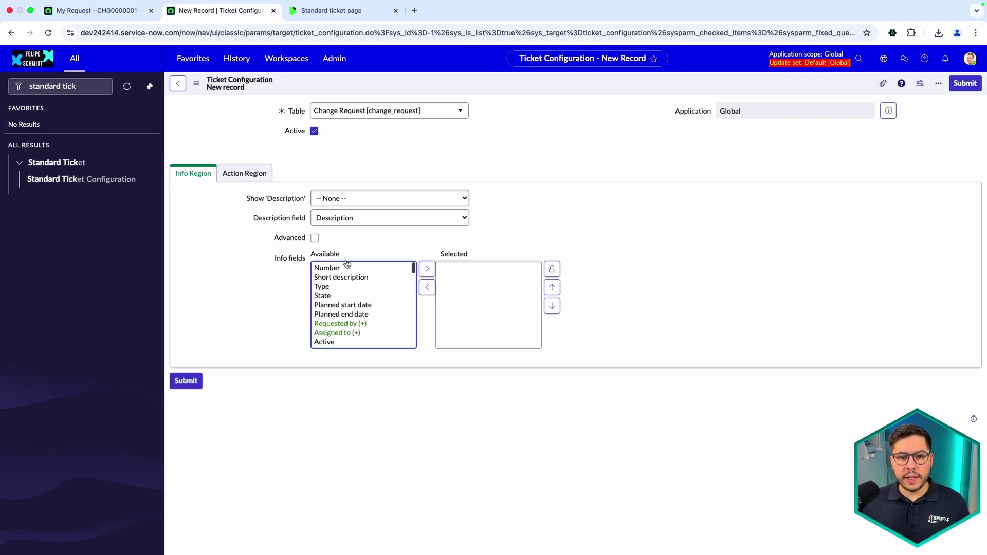
{"action": "double_click", "coordinate": [349, 268]}
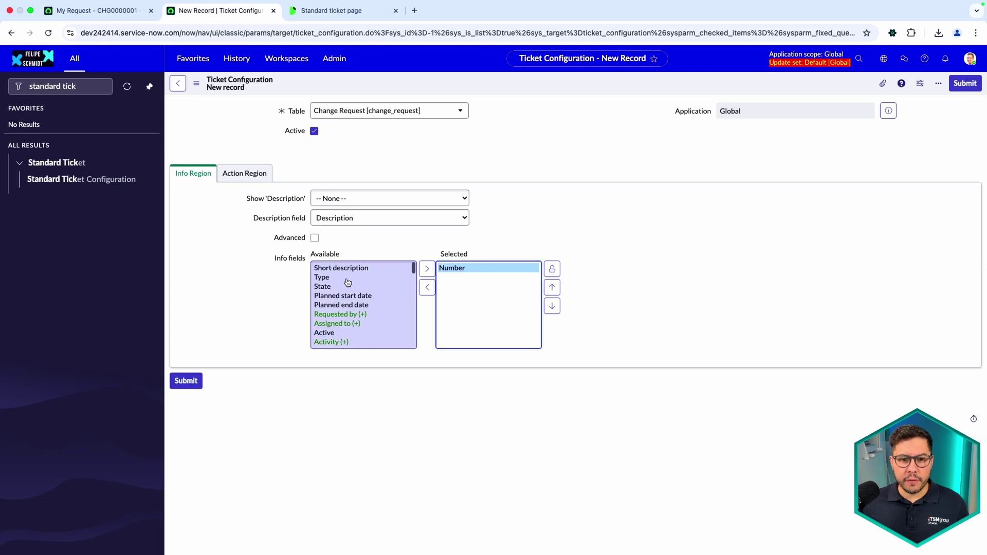
{"action": "double_click", "coordinate": [348, 288]}
{"action": "double_click", "coordinate": [366, 289]}
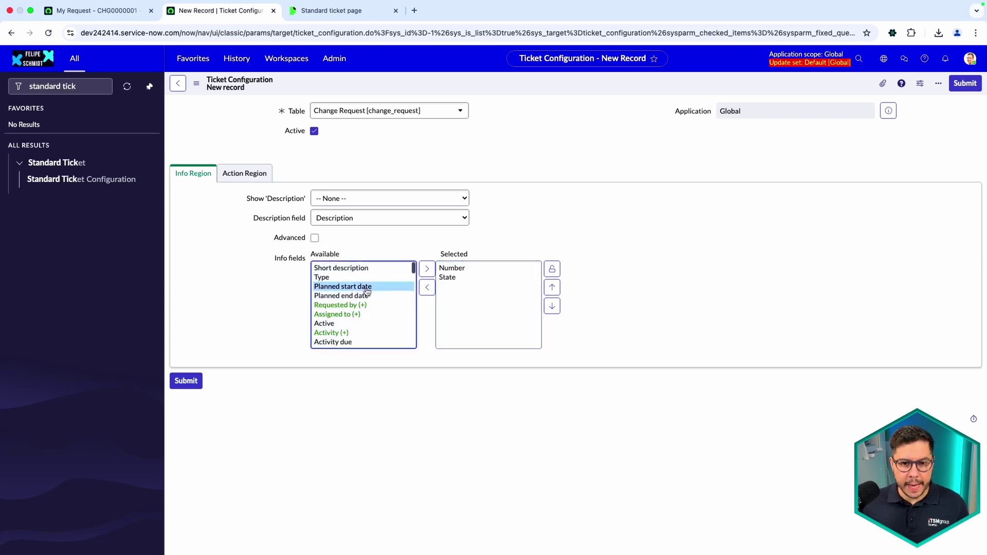
{"action": "double_click", "coordinate": [366, 288]}
{"action": "double_click", "coordinate": [385, 287]}
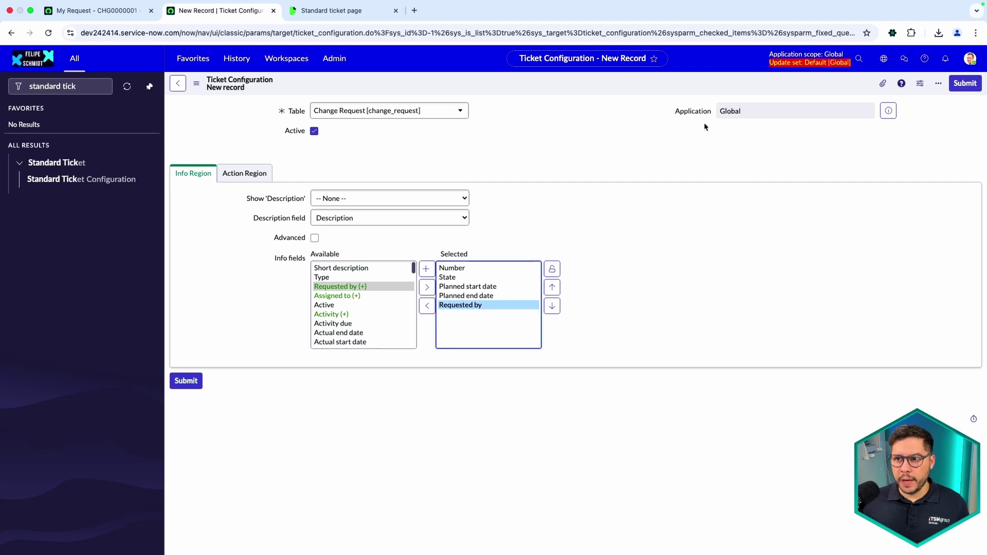
{"action": "right_click", "coordinate": [650, 83]}
{"action": "left_click", "coordinate": [668, 89]}
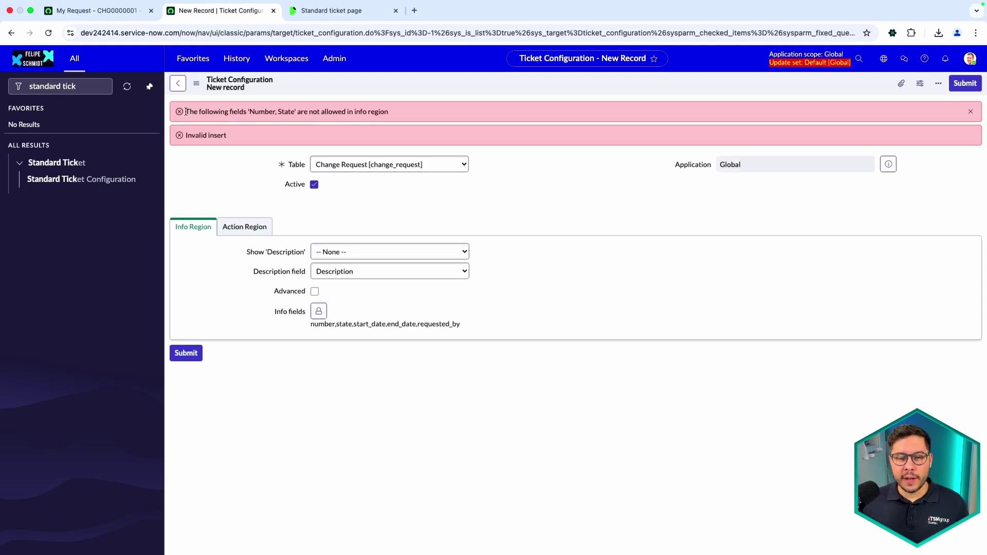
Step: Remove Number and State from the selected info fields and save the change request ticket configuration
{"action": "left_click_drag", "start_coordinate": [186, 111], "coordinate": [410, 122]}
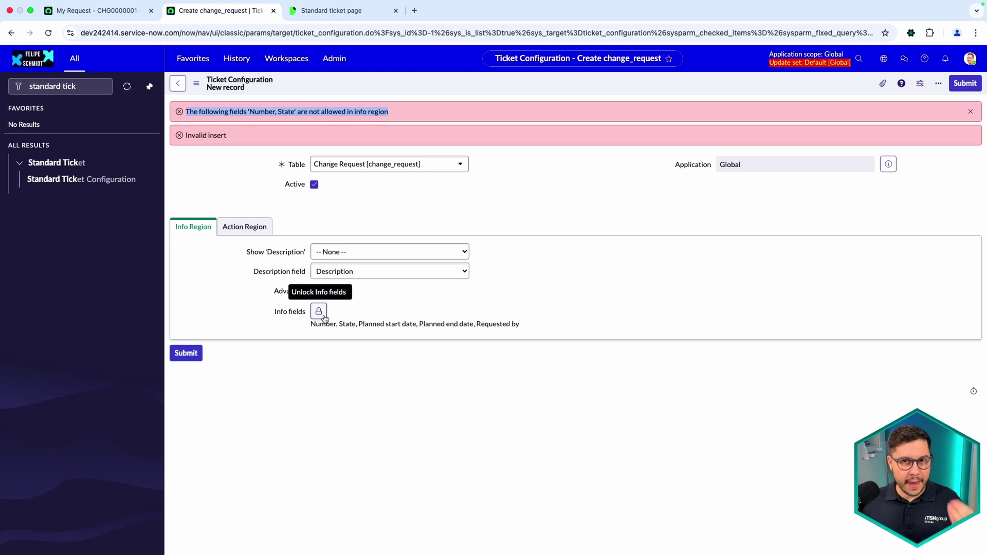
{"action": "left_click", "coordinate": [318, 312]}
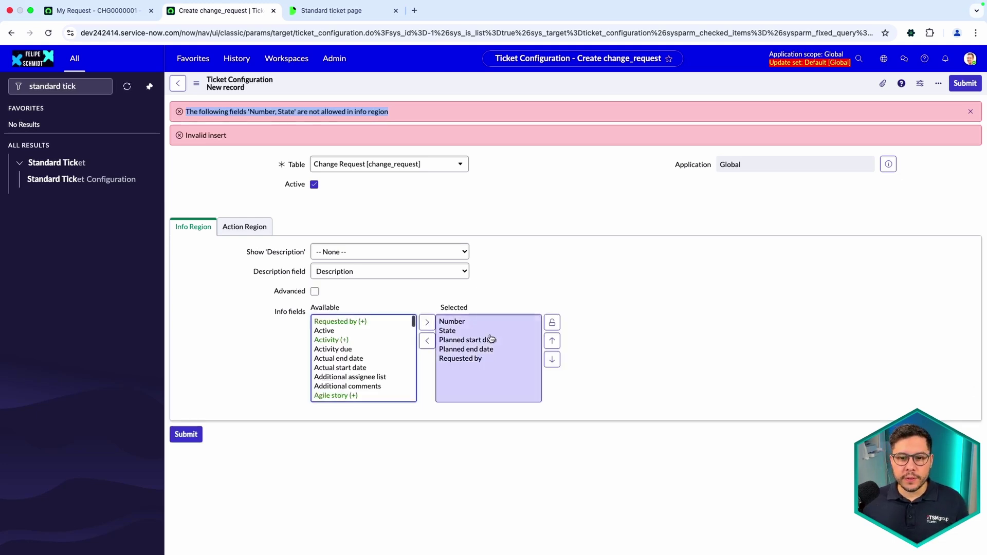
{"action": "left_click", "coordinate": [467, 326]}
{"action": "double_click", "coordinate": [467, 322]}
{"action": "double_click", "coordinate": [467, 323]}
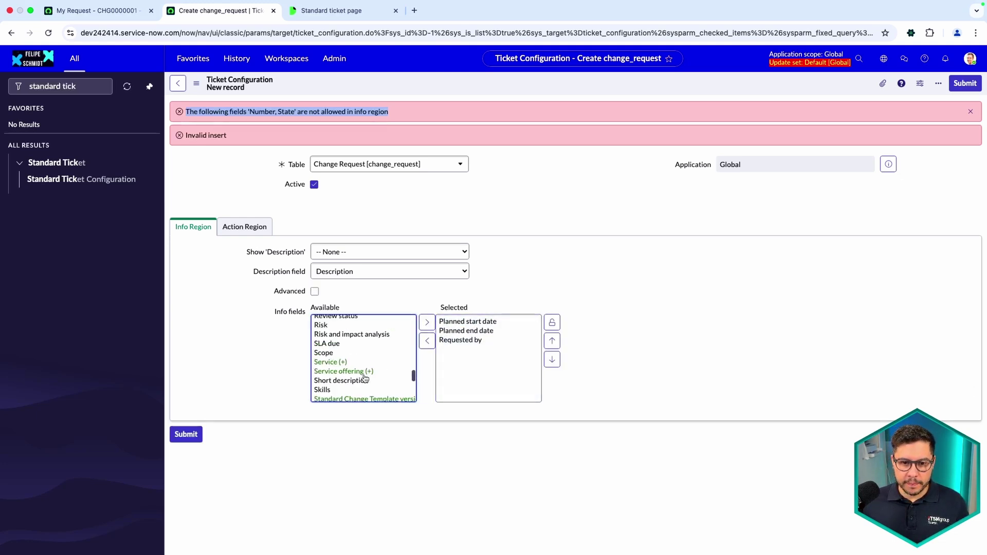
{"action": "key", "text": "super+s"}
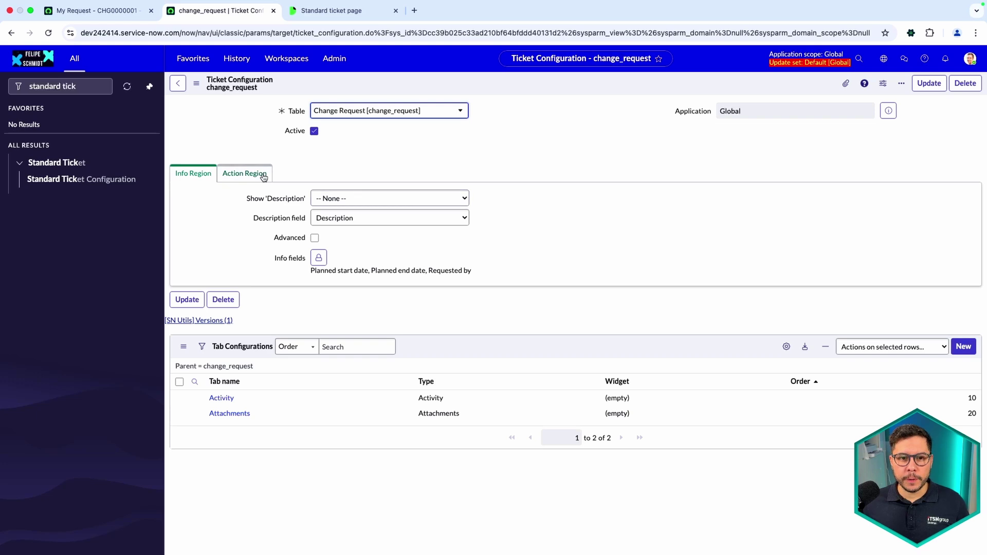
Step: Reload the Rollback Oracle Version ticket page, check its planned dates and requester, and return to the ticket configuration
{"action": "left_click", "coordinate": [109, 12]}
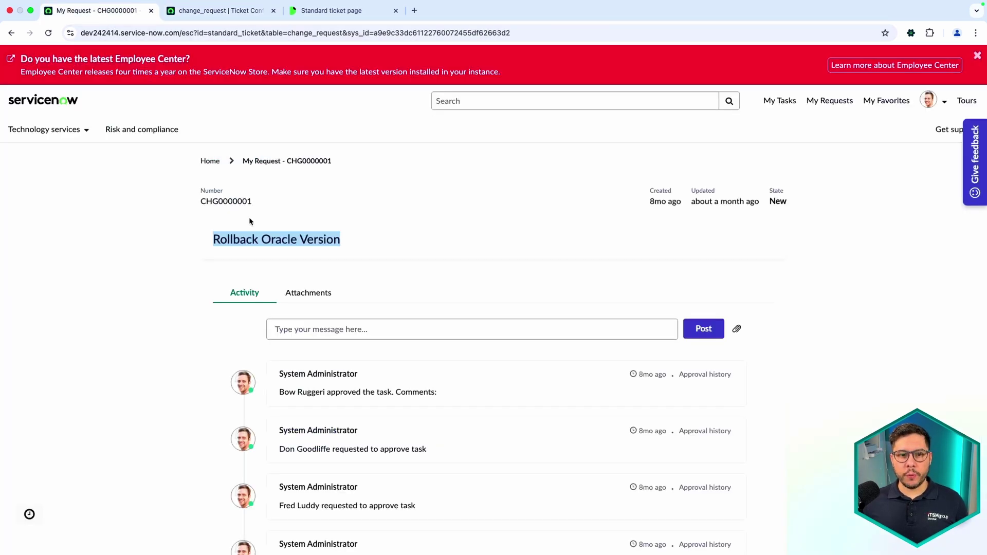
{"action": "left_click", "coordinate": [159, 253]}
{"action": "key", "text": "super+r"}
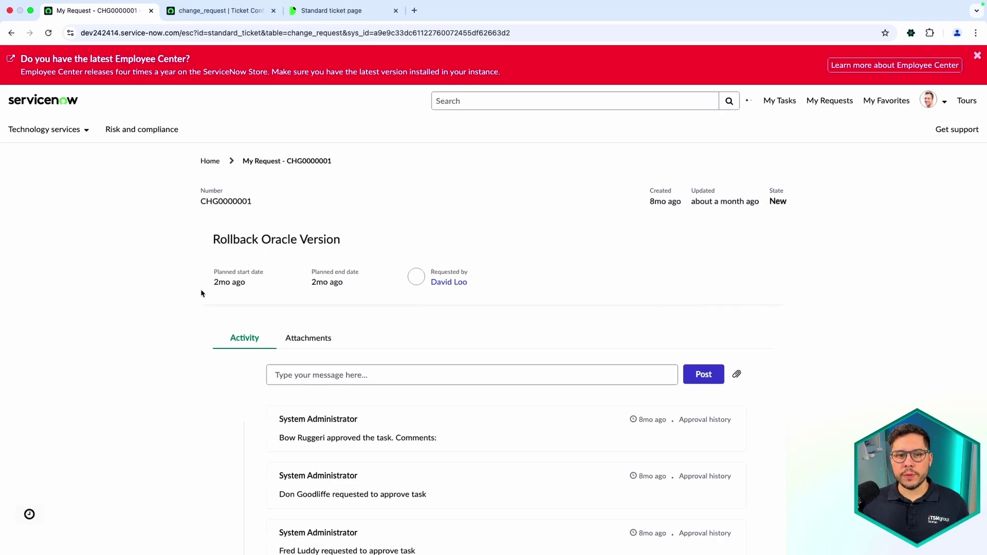
{"action": "left_click_drag", "start_coordinate": [212, 269], "coordinate": [277, 282]}
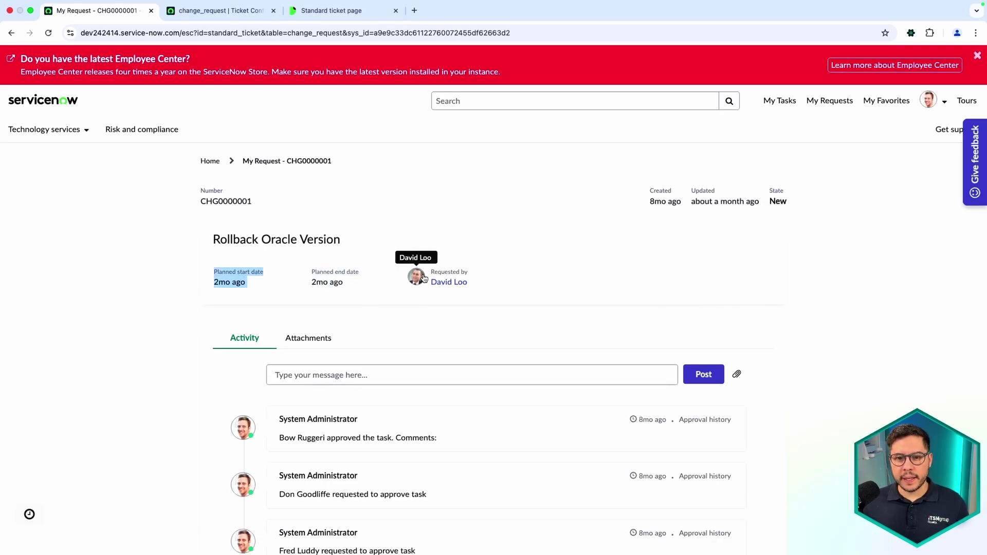
{"action": "left_click", "coordinate": [372, 268]}
{"action": "key", "text": "ctrl+Tab"}
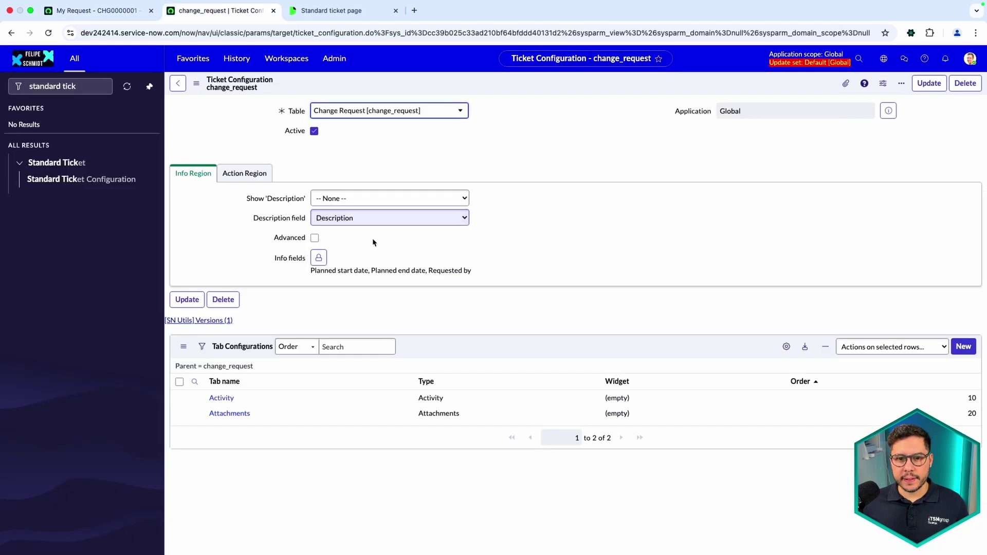
Step: Review the selected info fields, the Description field choices and the Advanced option of the change request ticket configuration, without changing them
{"action": "left_click_drag", "start_coordinate": [491, 281], "coordinate": [312, 265]}
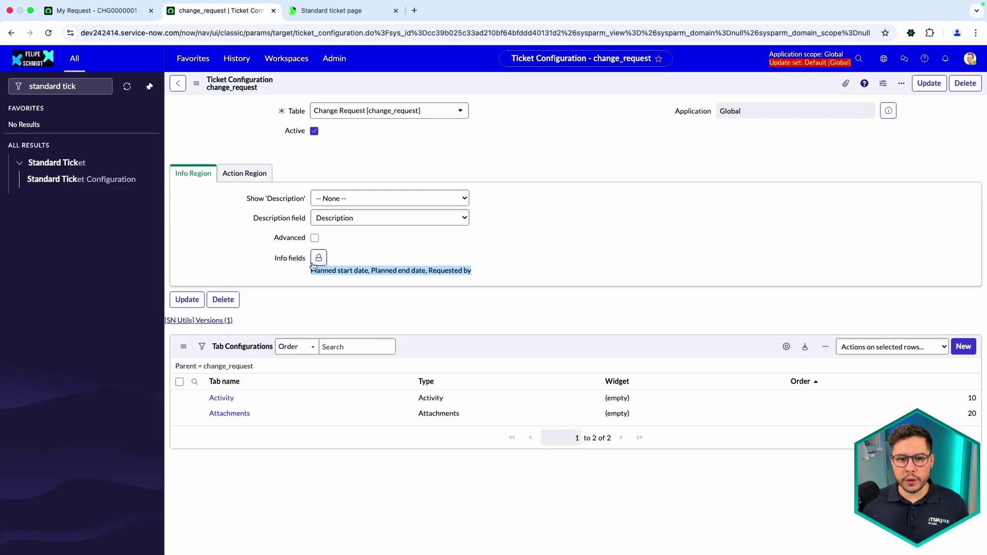
{"action": "left_click", "coordinate": [360, 219]}
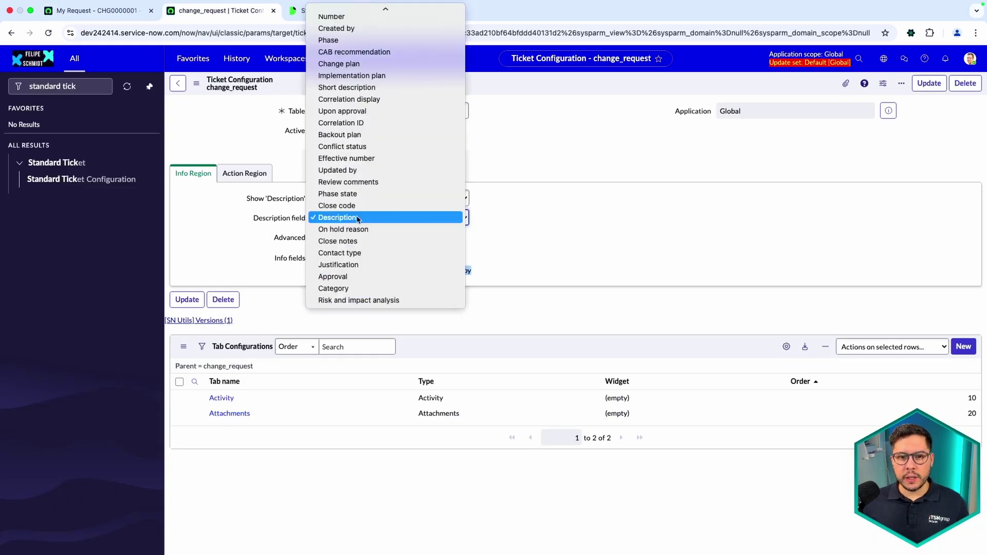
{"action": "left_click", "coordinate": [380, 218]}
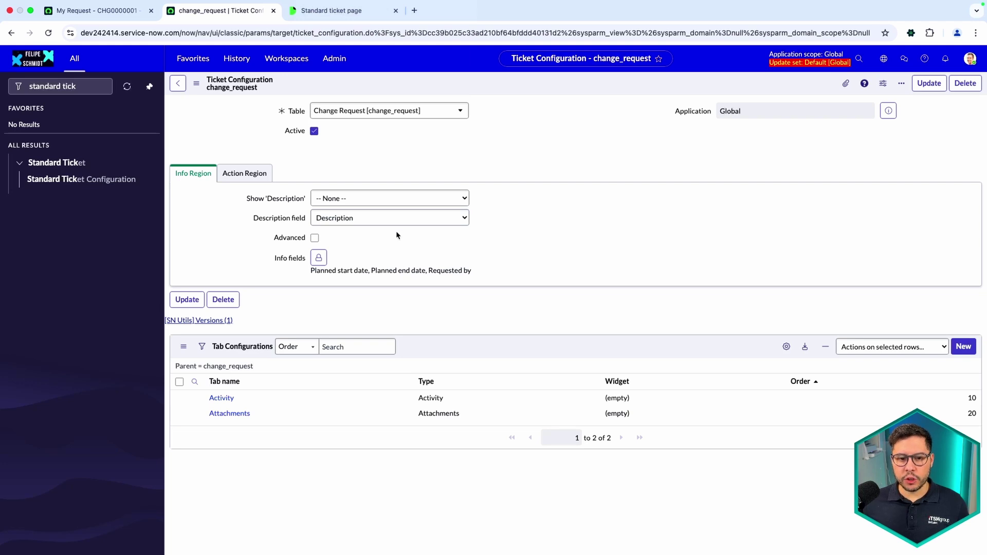
{"action": "left_click", "coordinate": [315, 238]}
{"action": "left_click", "coordinate": [314, 237]}
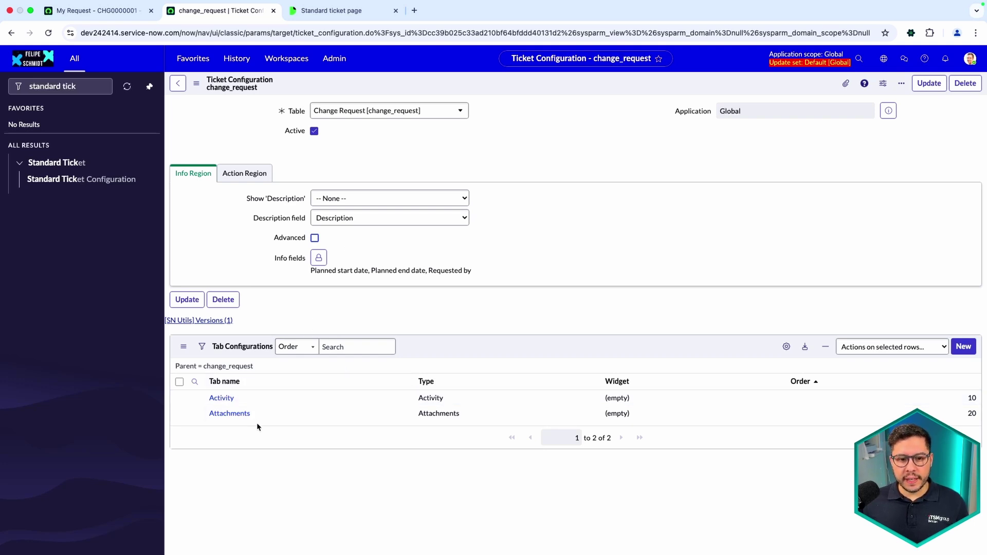
Step: Examine the Activity and Attachments tabs on the Rollback Oracle Version ticket page, and return to the ticket configuration
{"action": "key", "text": "super+1"}
{"action": "left_click", "coordinate": [251, 337]}
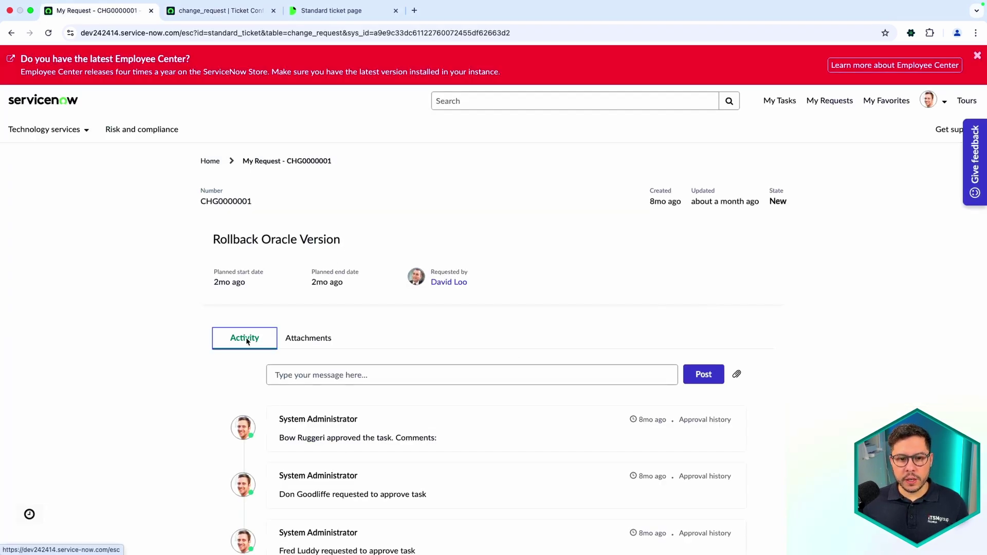
{"action": "scroll", "coordinate": [250, 339], "scroll_direction": "down", "scroll_amount": 4}
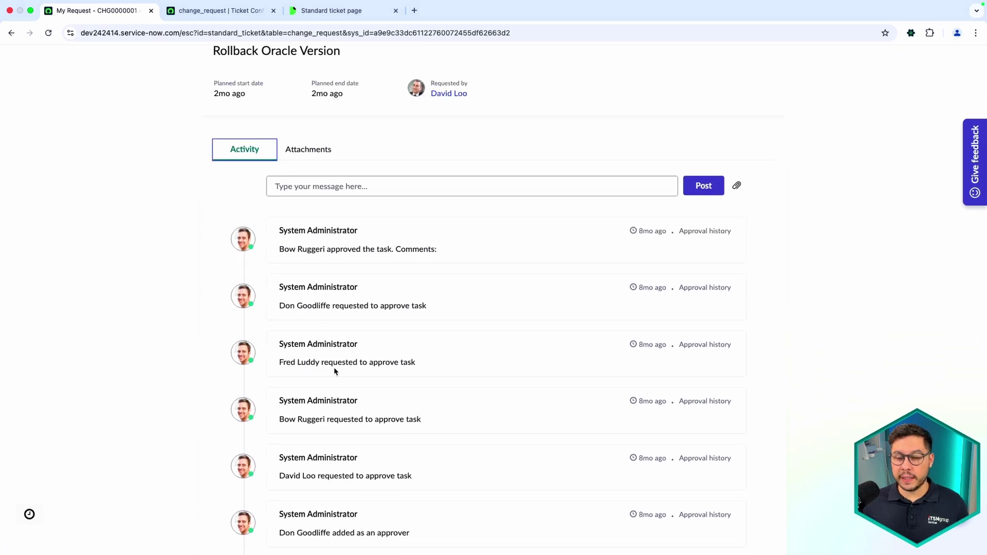
{"action": "scroll", "coordinate": [467, 251], "scroll_direction": "down", "scroll_amount": 7}
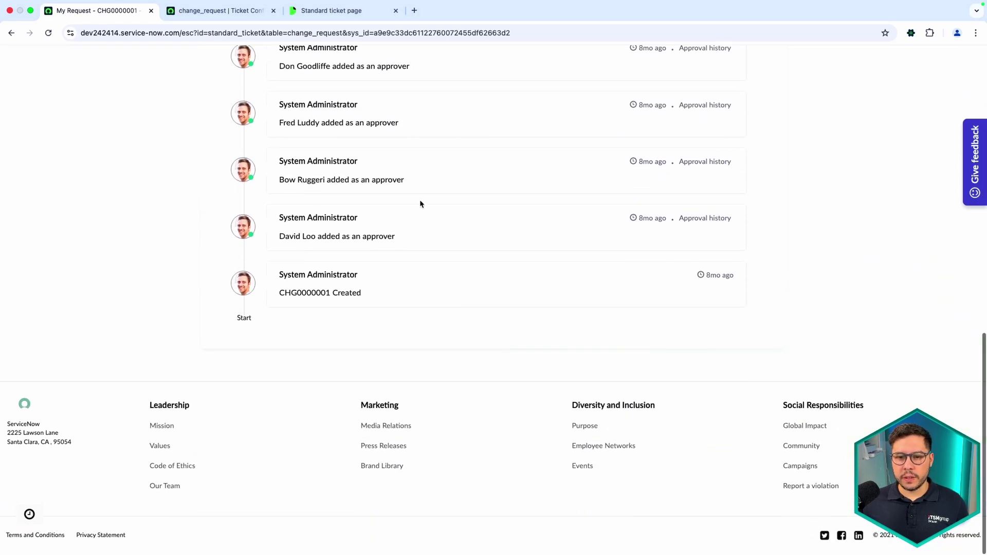
{"action": "scroll", "coordinate": [419, 202], "scroll_direction": "up", "scroll_amount": 12}
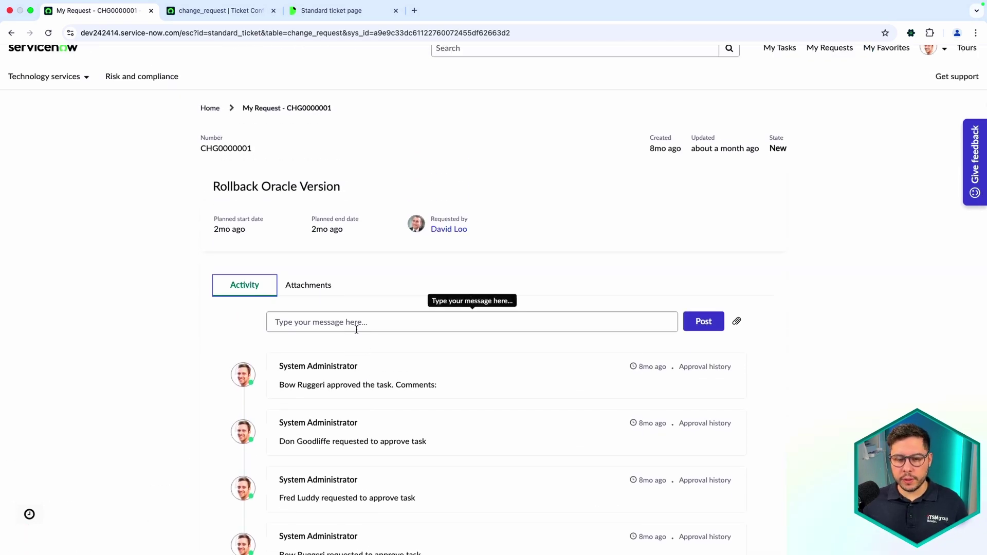
{"action": "left_click", "coordinate": [308, 285]}
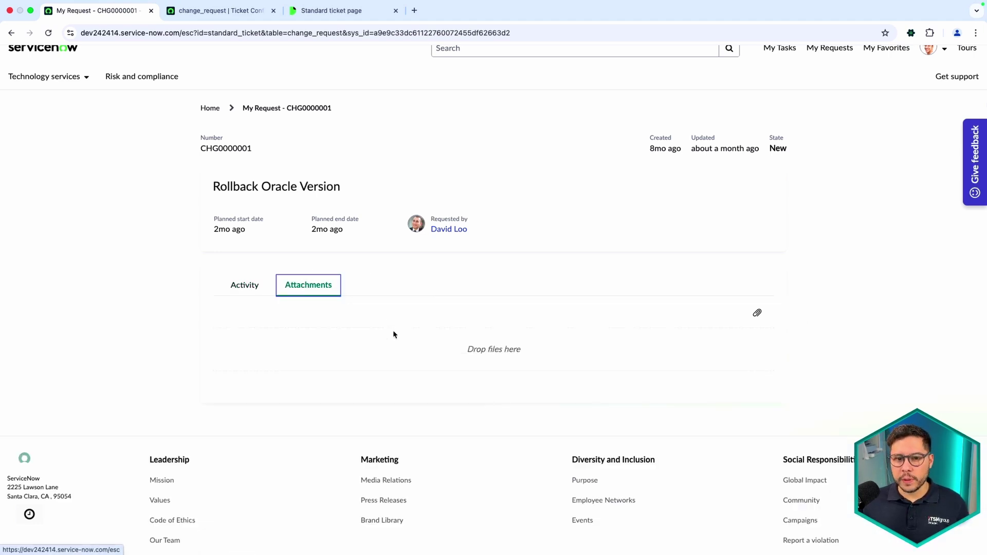
{"action": "key", "text": "ctrl+Tab"}
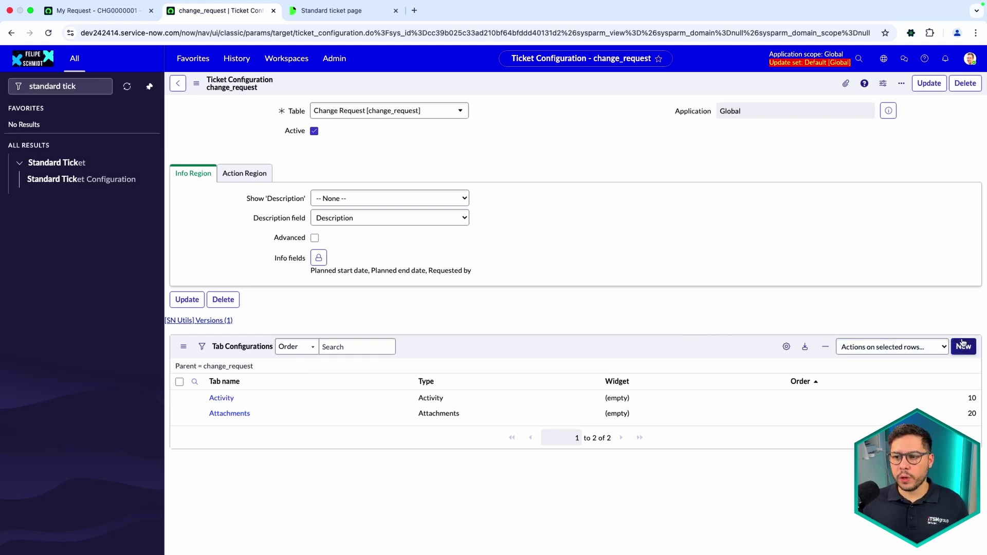
Step: Add a Custom tab configuration named Hello world using the Hello World 1 widget, and check the tab on the change ticket page
{"action": "left_click", "coordinate": [935, 399]}
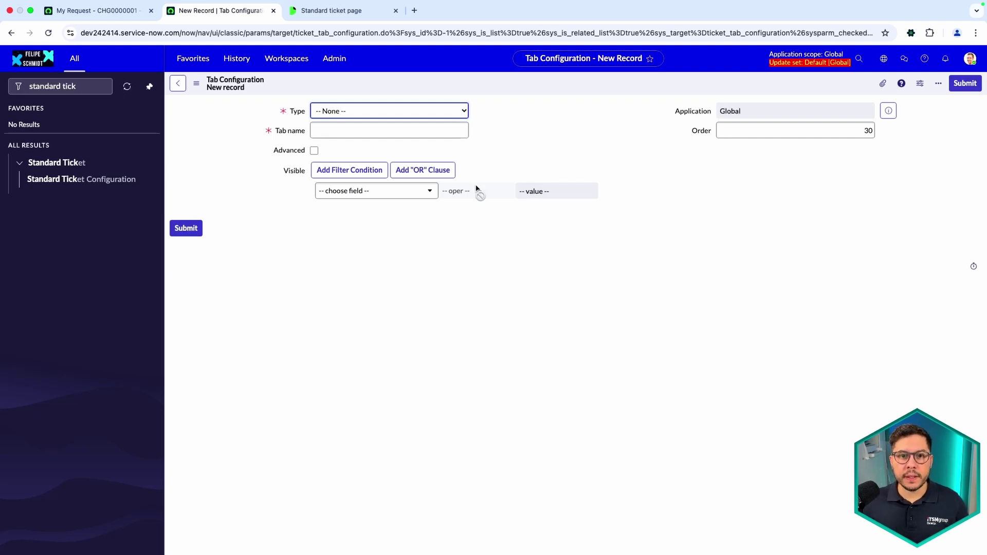
{"action": "left_click", "coordinate": [454, 128]}
{"action": "left_click", "coordinate": [450, 112]}
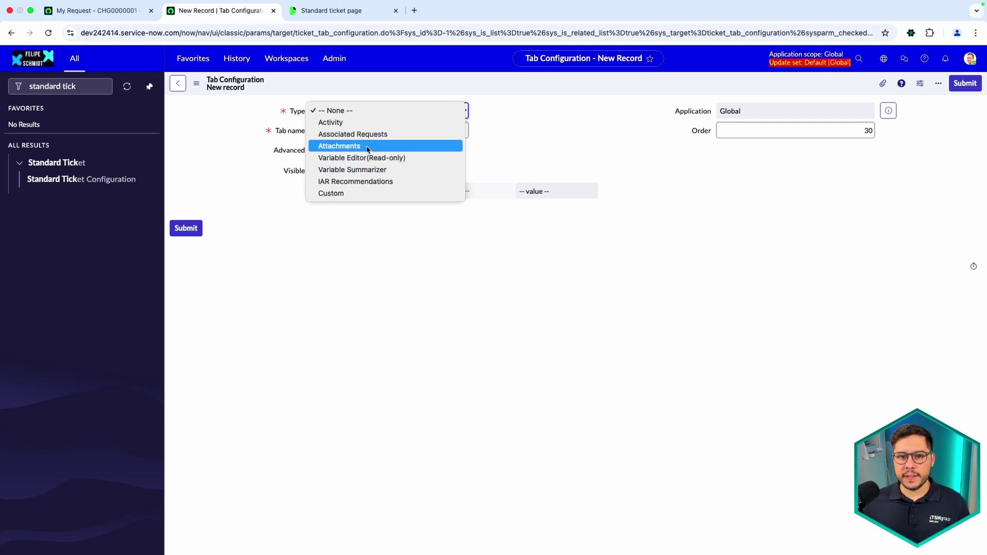
{"action": "left_click", "coordinate": [368, 194]}
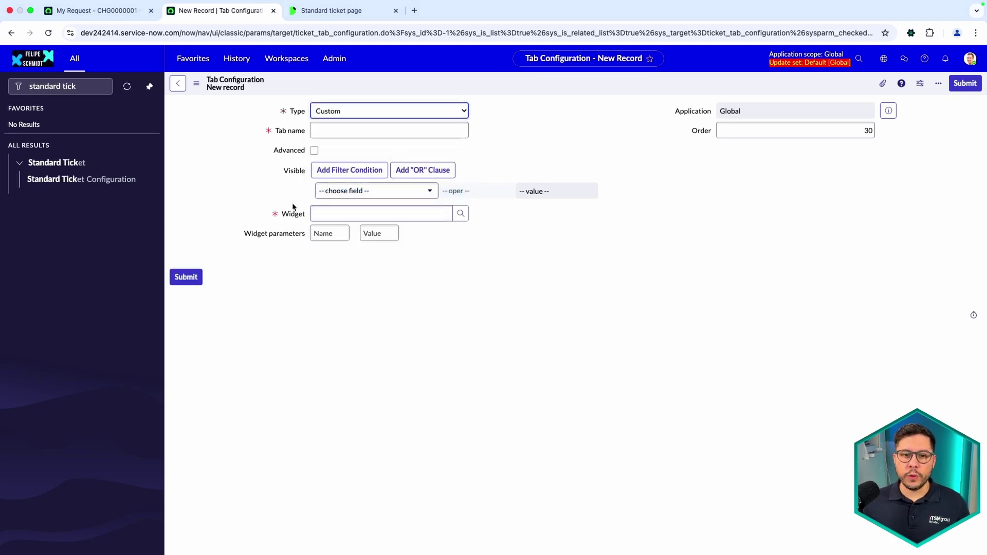
{"action": "mouse_move", "coordinate": [274, 215]}
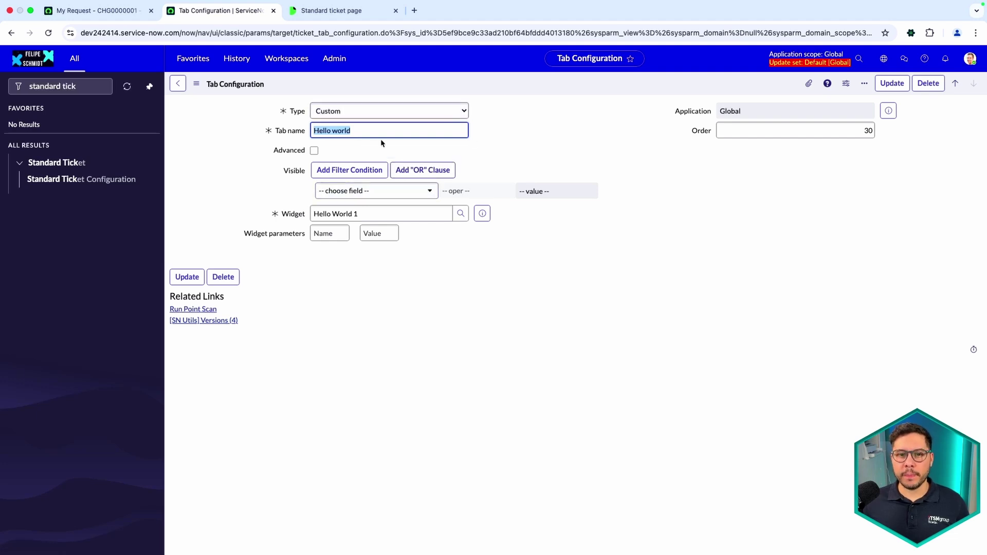
{"action": "left_click", "coordinate": [504, 146]}
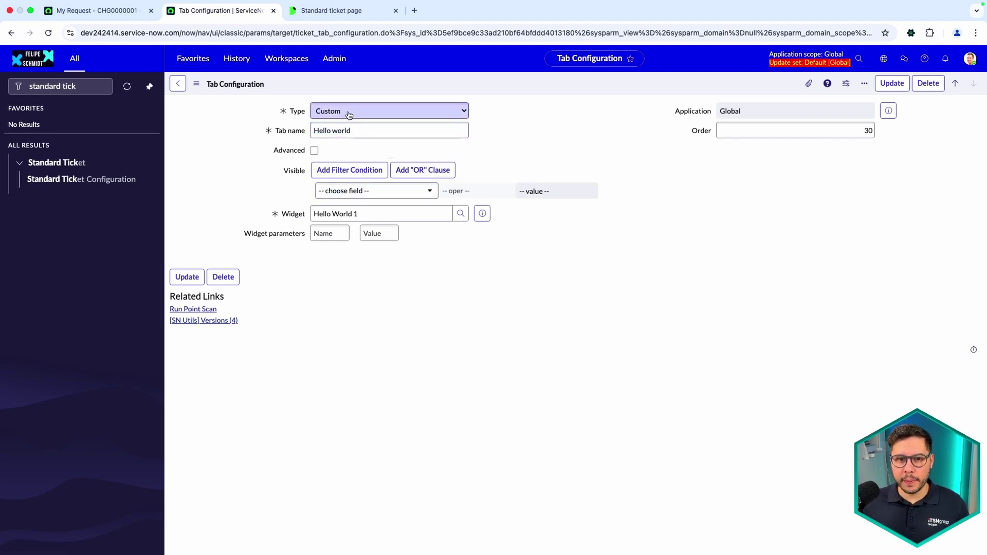
{"action": "left_click_drag", "start_coordinate": [387, 212], "coordinate": [307, 205]}
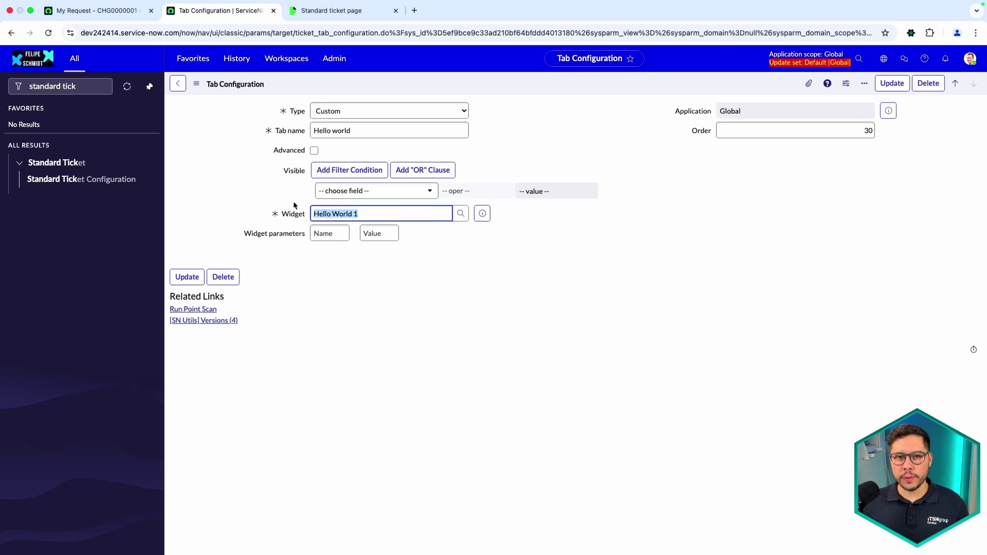
{"action": "left_click", "coordinate": [110, 13]}
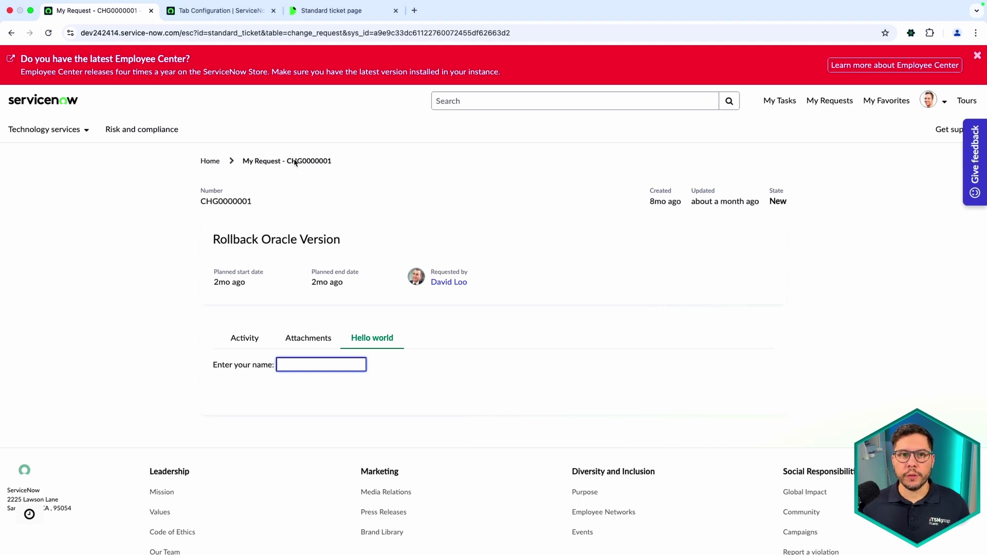
{"action": "key", "text": "ctrl+Tab"}
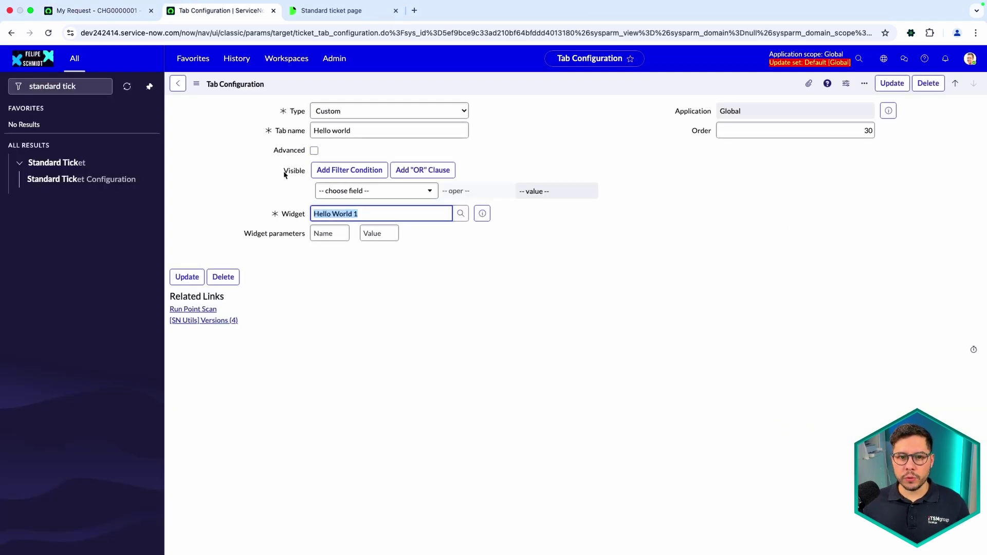
Step: Filter the ticket configurations to tables starting with "change", open change_request and view its action widget settings
{"action": "left_click", "coordinate": [119, 183]}
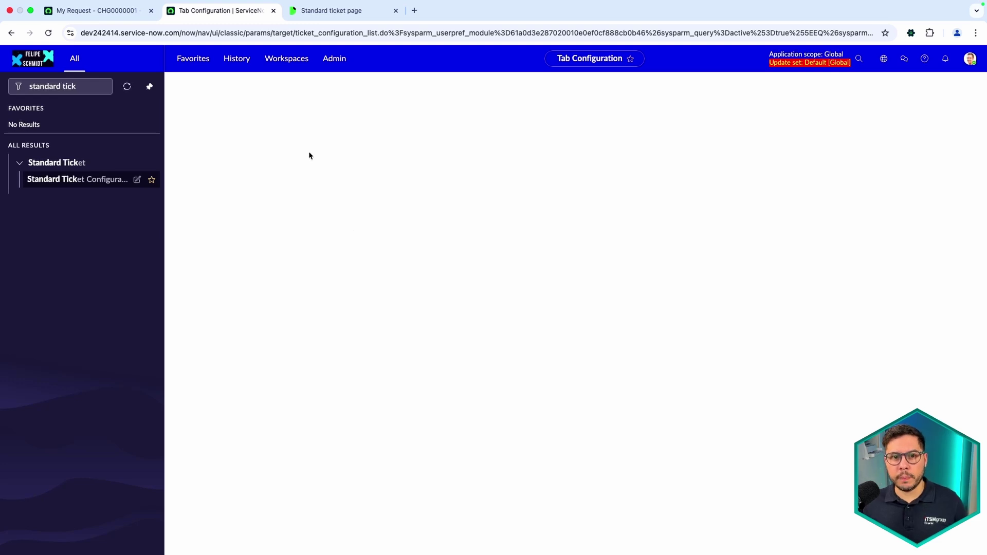
{"action": "left_click", "coordinate": [280, 136]}
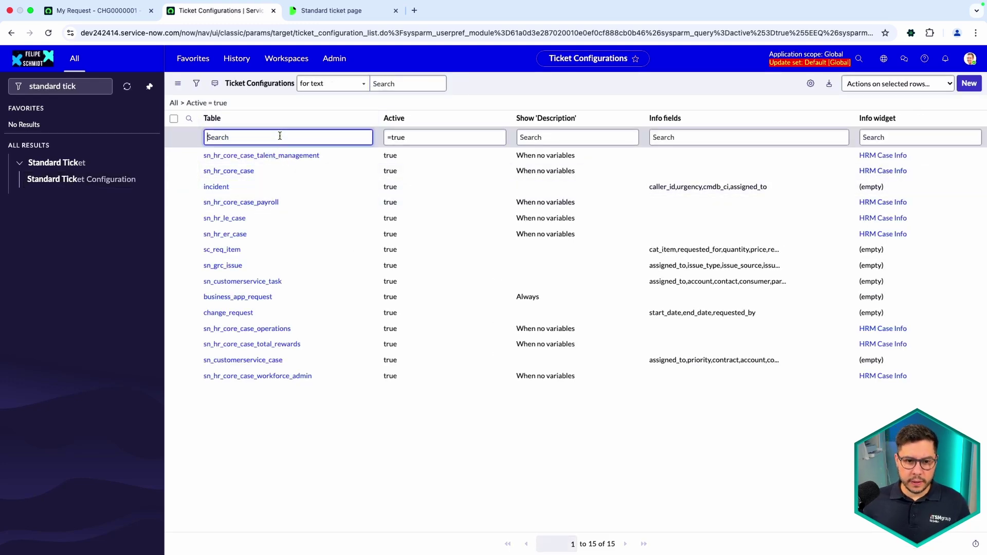
{"action": "type", "text": "change"}
{"action": "key", "text": "Return"}
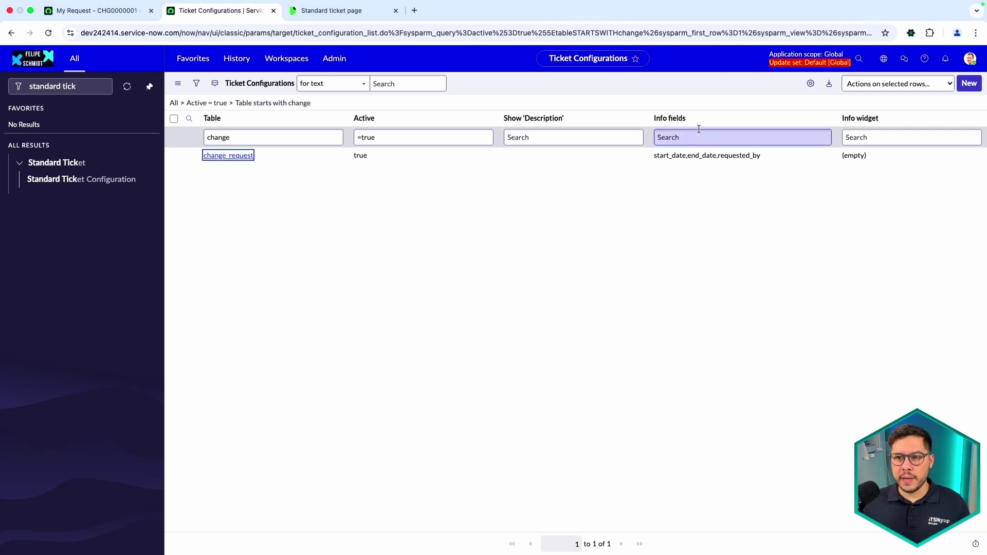
{"action": "key", "text": "Return"}
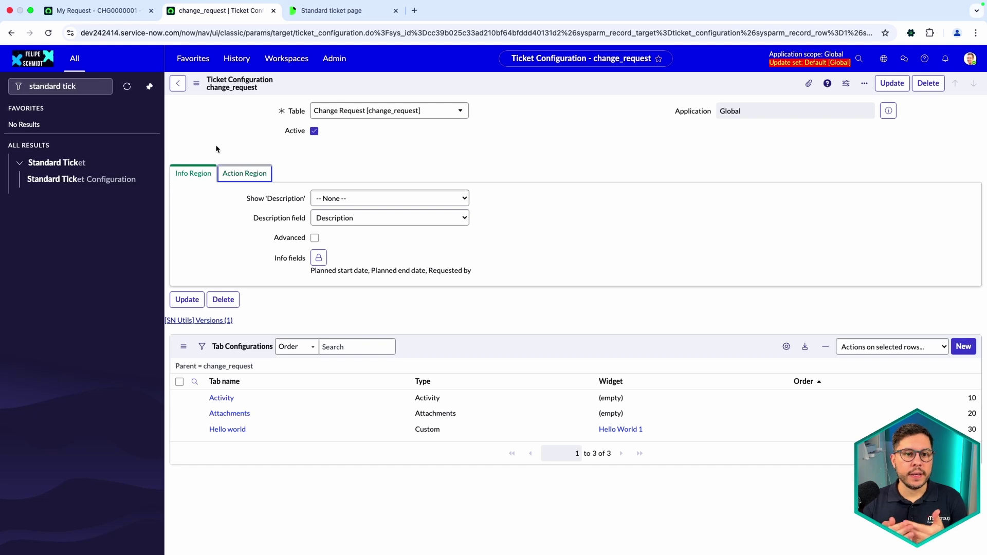
{"action": "left_click", "coordinate": [244, 173]}
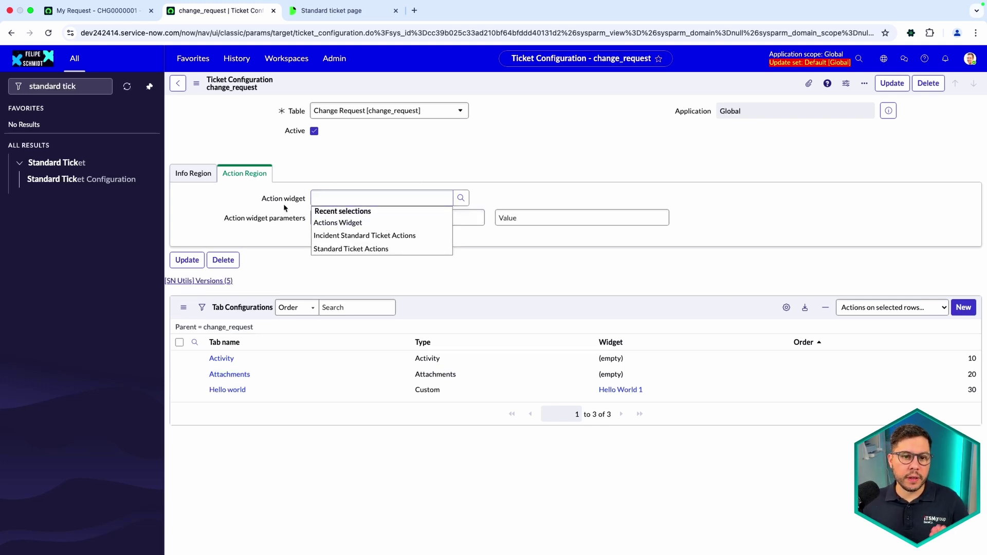
Step: Open the incident ticket configuration and examine which action widget it uses
{"action": "left_click", "coordinate": [113, 180]}
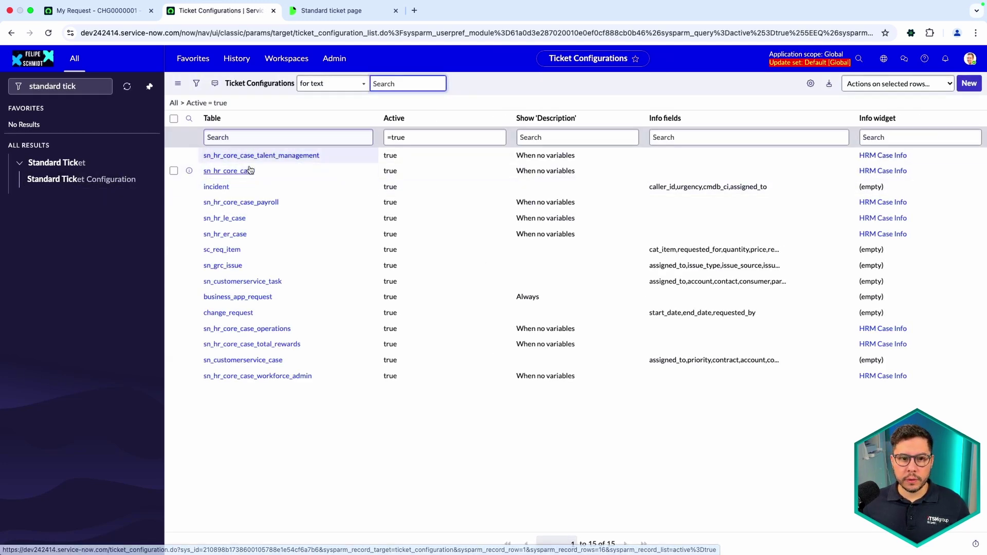
{"action": "left_click", "coordinate": [220, 188]}
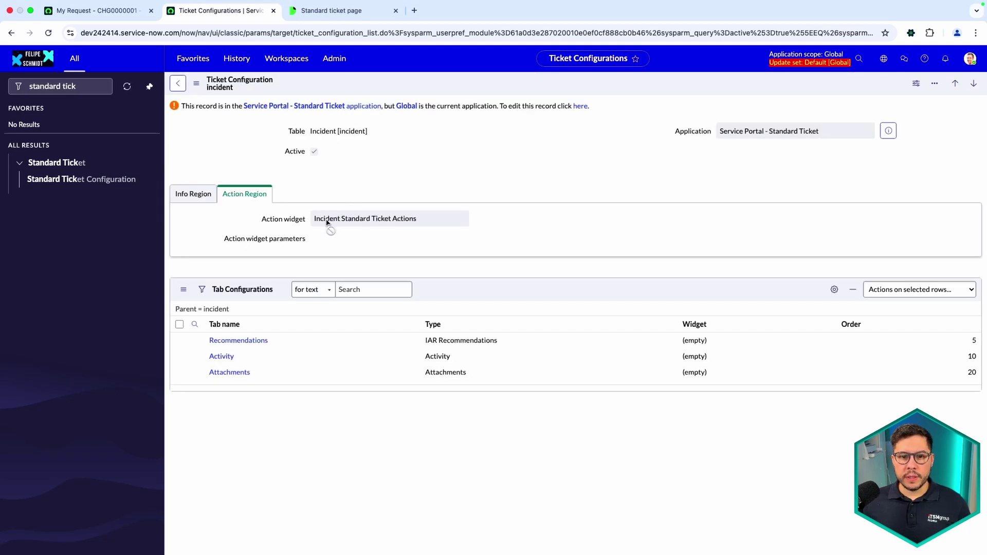
{"action": "left_click_drag", "start_coordinate": [316, 223], "coordinate": [436, 230]}
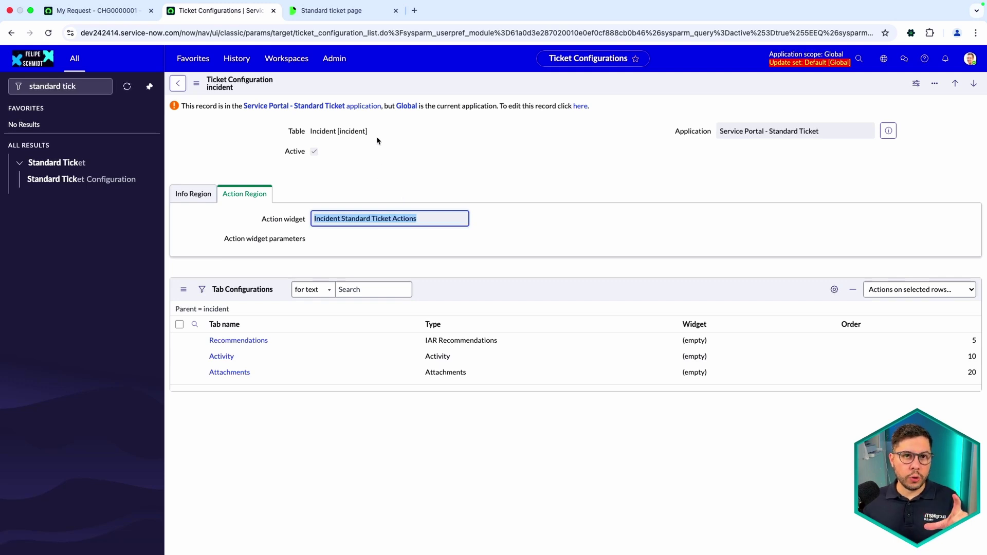
{"action": "left_click_drag", "start_coordinate": [358, 227], "coordinate": [359, 225]}
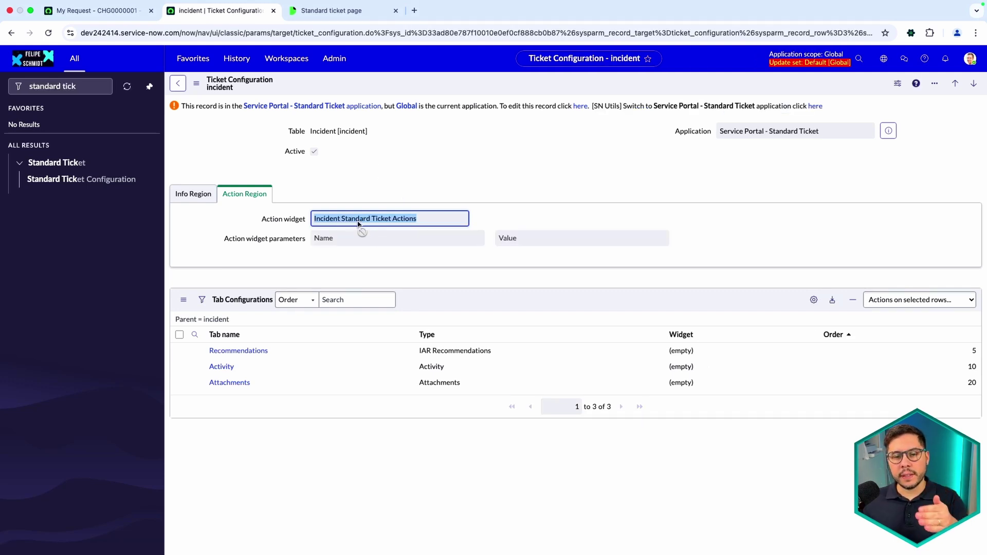
Step: Go to My Requests in the Employee Center and open the incident "Employee payroll application server is down."
{"action": "left_click", "coordinate": [115, 12]}
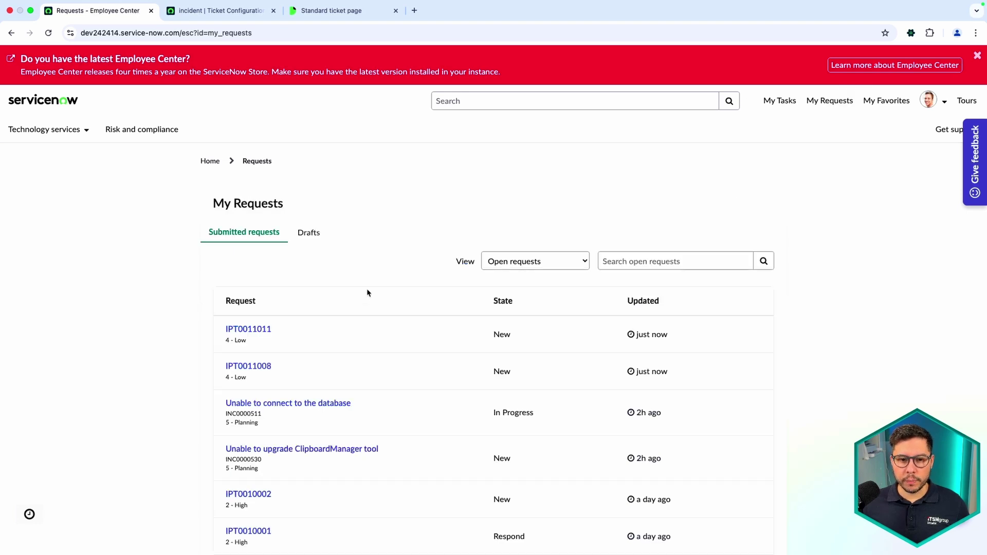
{"action": "left_click", "coordinate": [252, 366]}
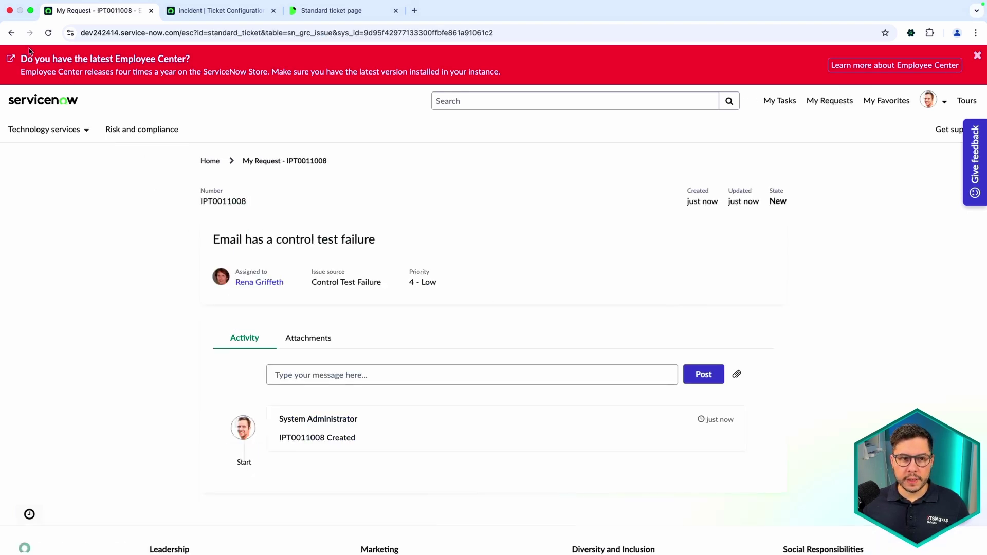
{"action": "left_click", "coordinate": [11, 33]}
{"action": "scroll", "coordinate": [314, 313], "scroll_direction": "down", "scroll_amount": 5}
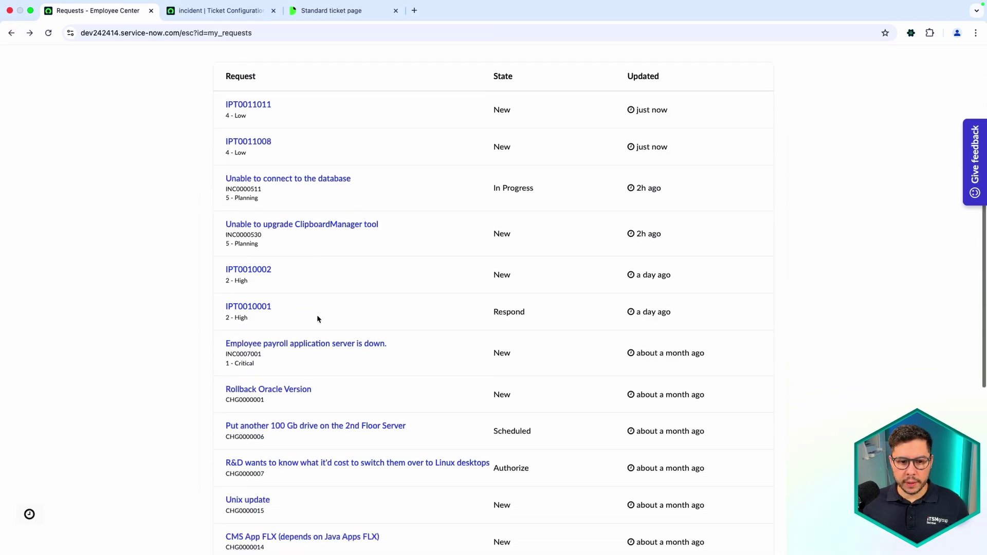
{"action": "left_click", "coordinate": [258, 333]}
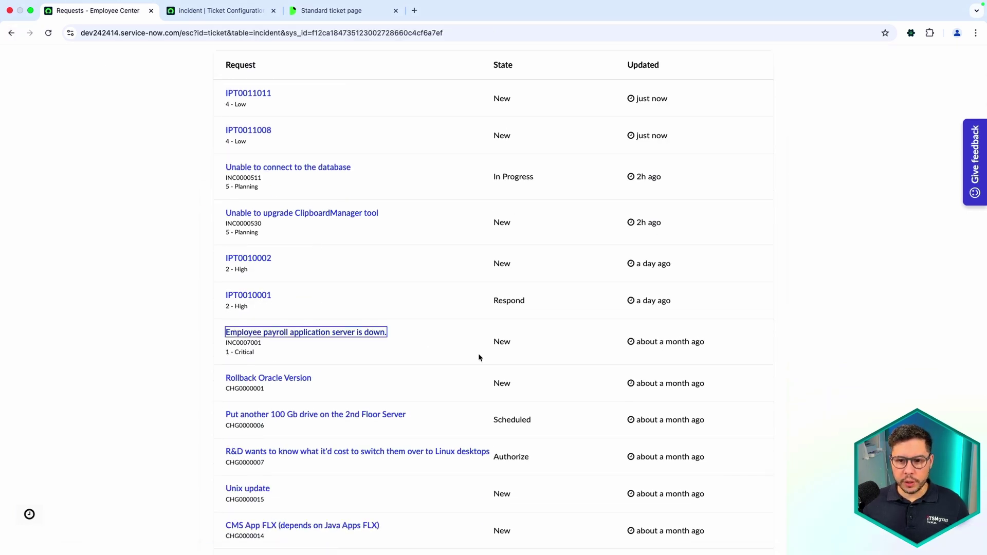
Step: Examine the available actions and the State field on the incident's ticket page, without running any action
{"action": "left_click", "coordinate": [755, 250]}
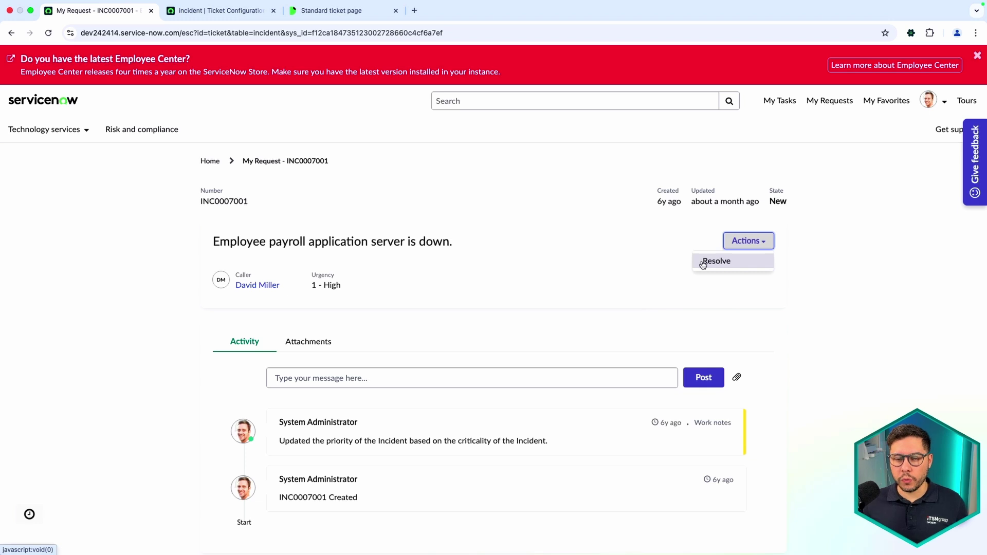
{"action": "left_click", "coordinate": [570, 261]}
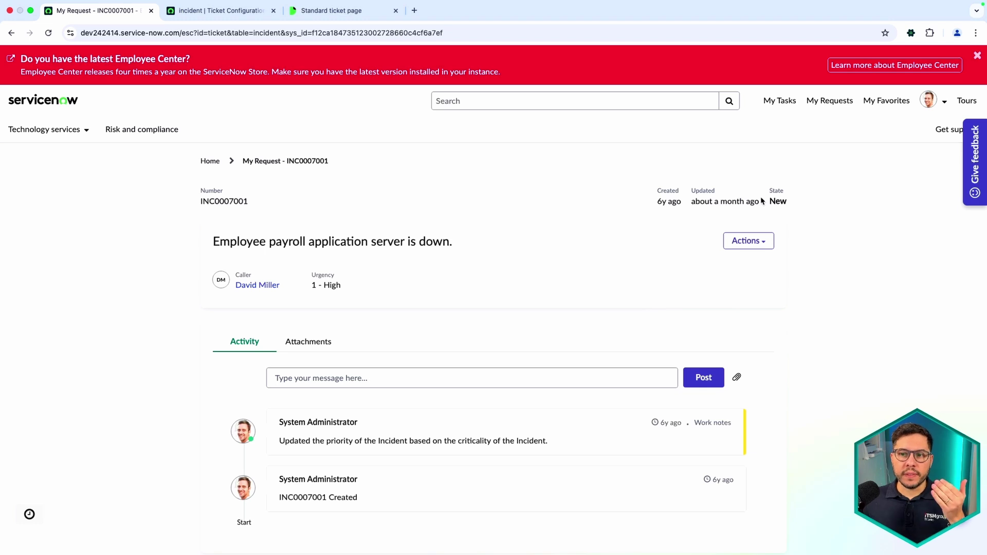
{"action": "left_click_drag", "start_coordinate": [769, 188], "coordinate": [785, 201]}
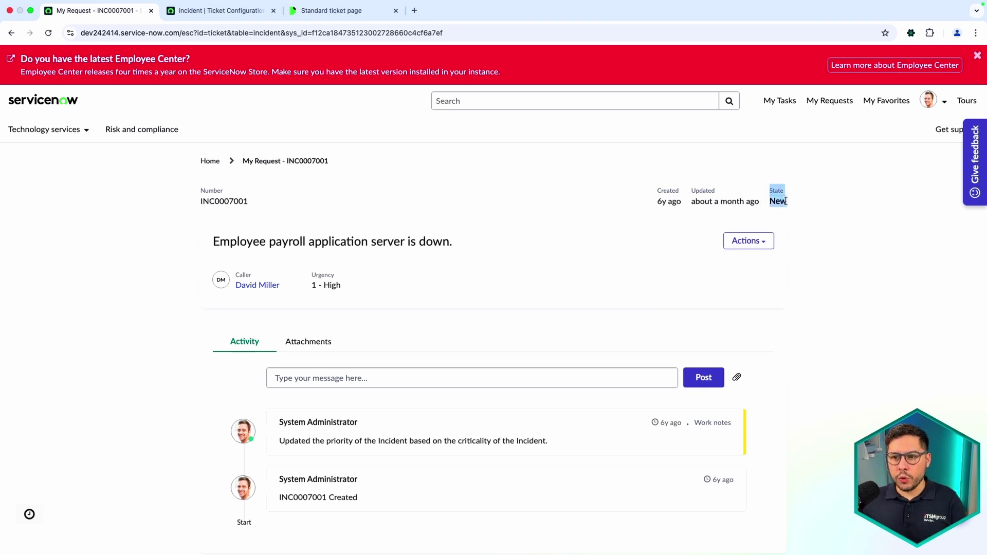
{"action": "left_click", "coordinate": [749, 242]}
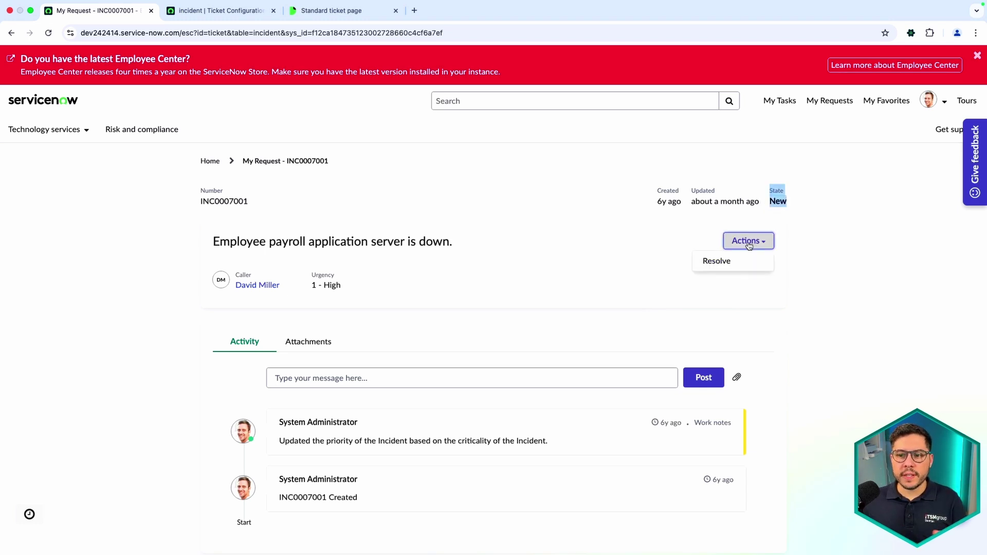
Step: Close the incident's list of actions and bring up the "Standard ticket page" article in the ServiceNow documentation
{"action": "left_click", "coordinate": [596, 265]}
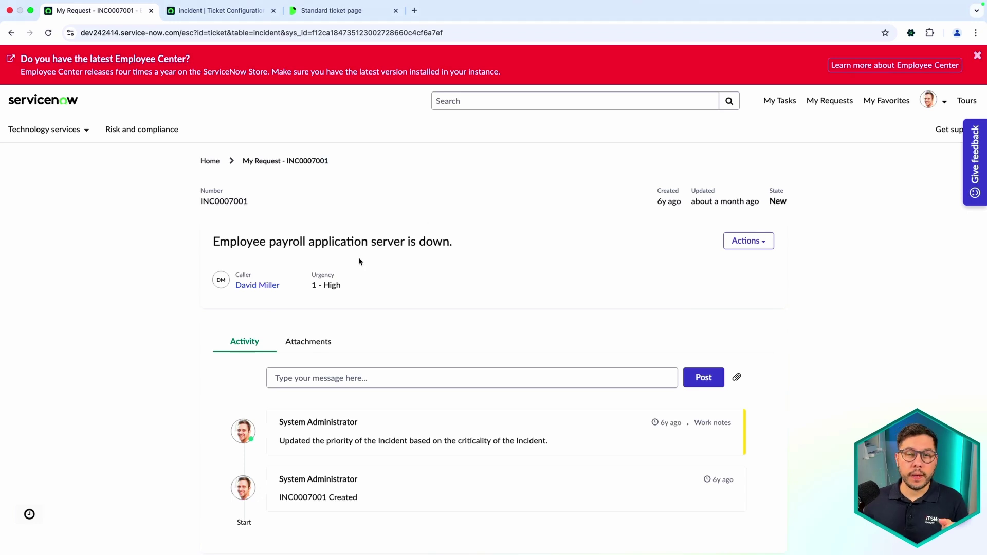
{"action": "left_click", "coordinate": [332, 10]}
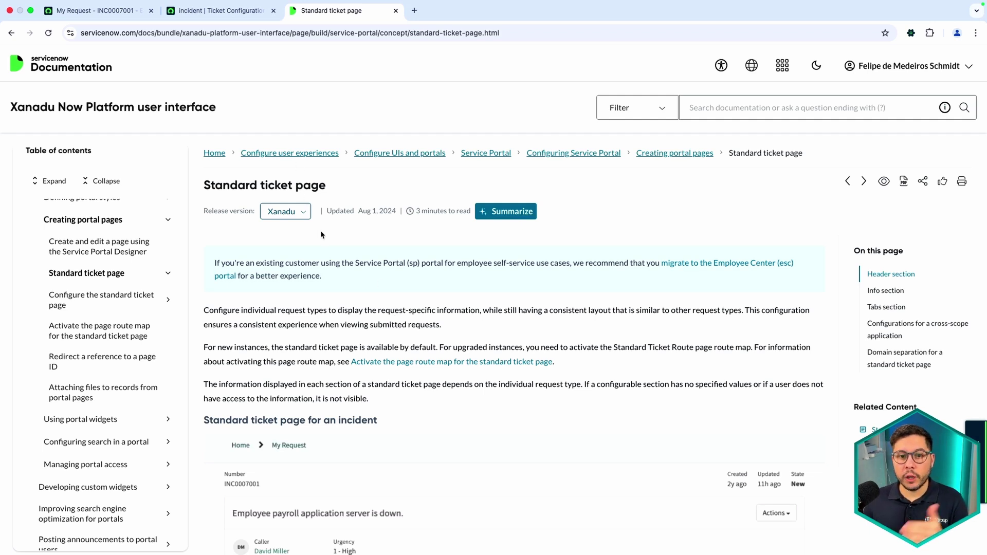
Step: Return to My Requests in the Employee Center and view the ticket page of the incident "Unable to upgrade ClipboardManager tool"
{"action": "left_click", "coordinate": [96, 12]}
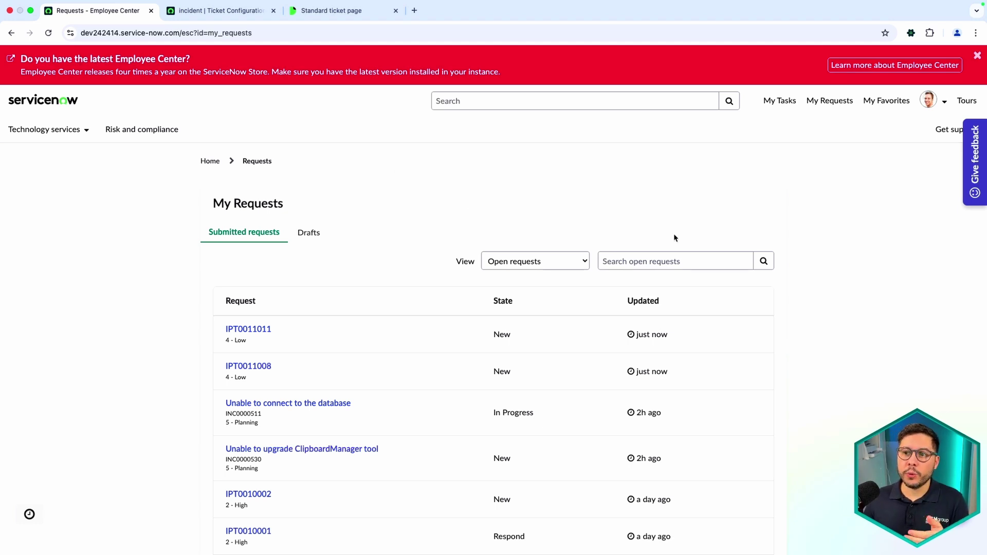
{"action": "left_click", "coordinate": [829, 100]}
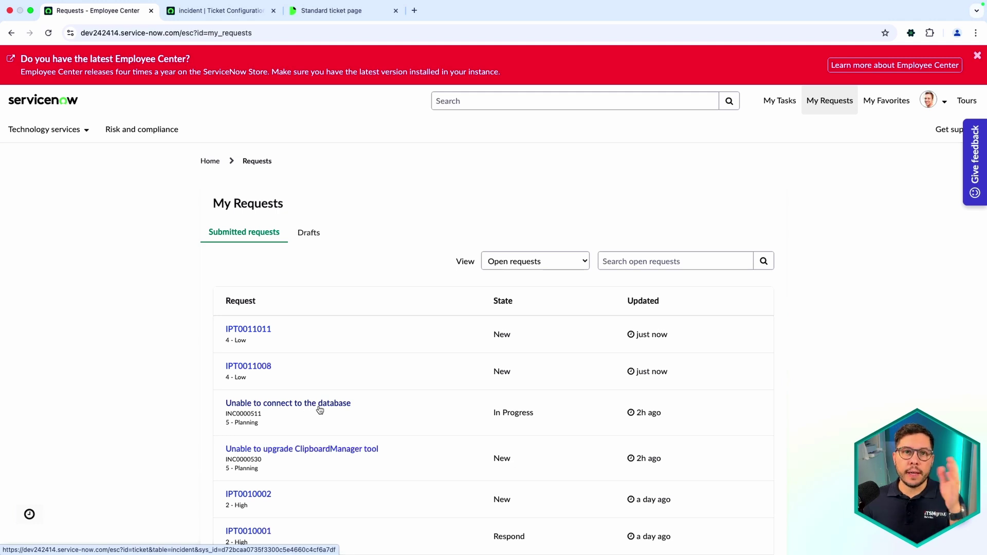
{"action": "left_click", "coordinate": [307, 448]}
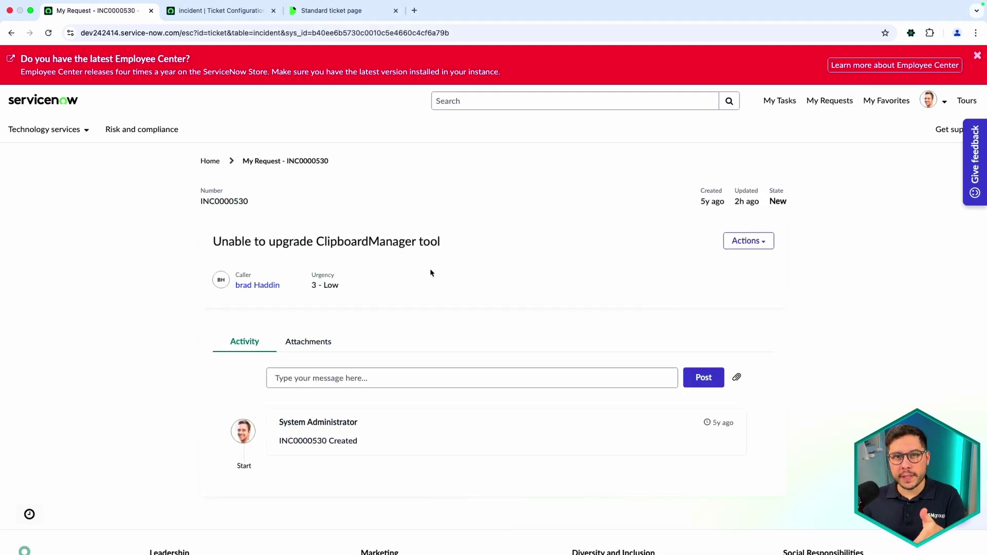
{"action": "scroll", "coordinate": [430, 269], "scroll_direction": "down", "scroll_amount": 2}
{"action": "scroll", "coordinate": [401, 307], "scroll_direction": "up", "scroll_amount": 2}
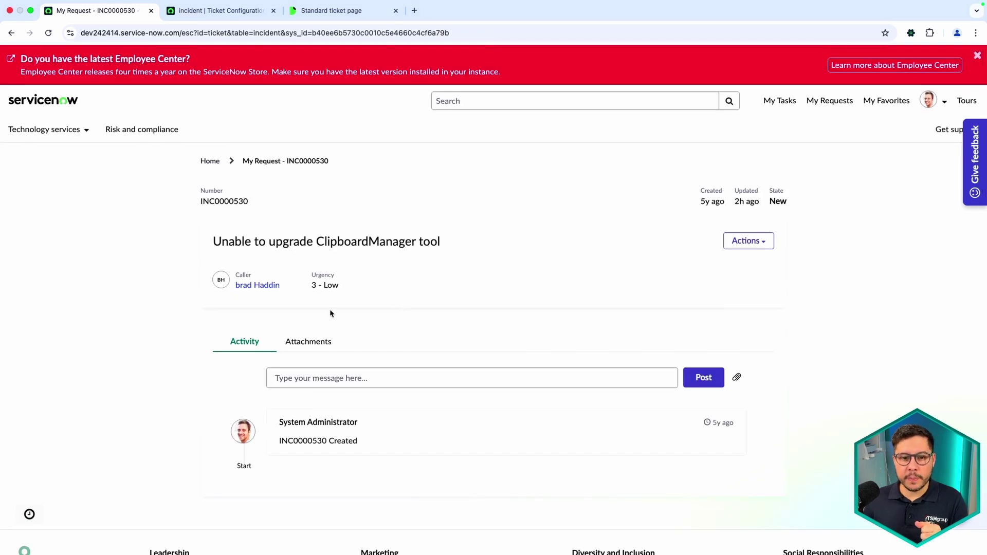